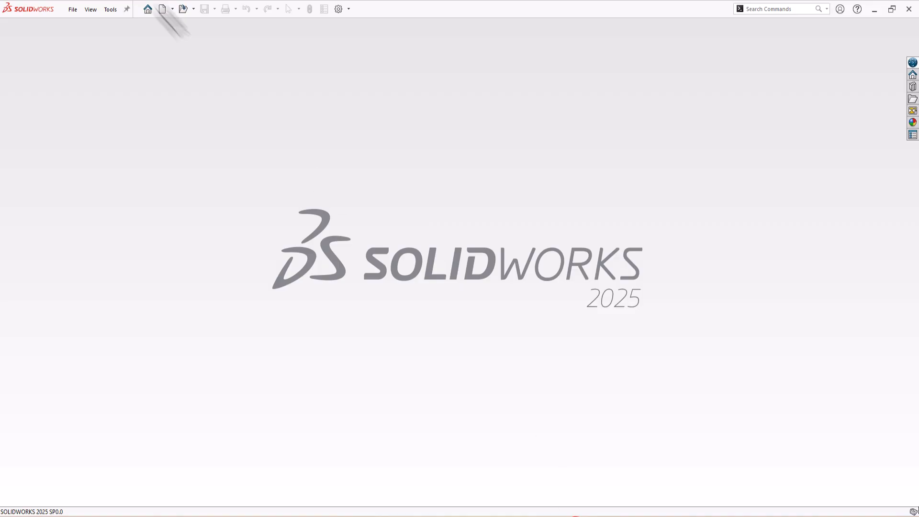
- Create a new part and sketch a center rectangle about 80 by 42 mm at the origin on the Top Plane
left_click(163, 9)
double_click(361, 257)
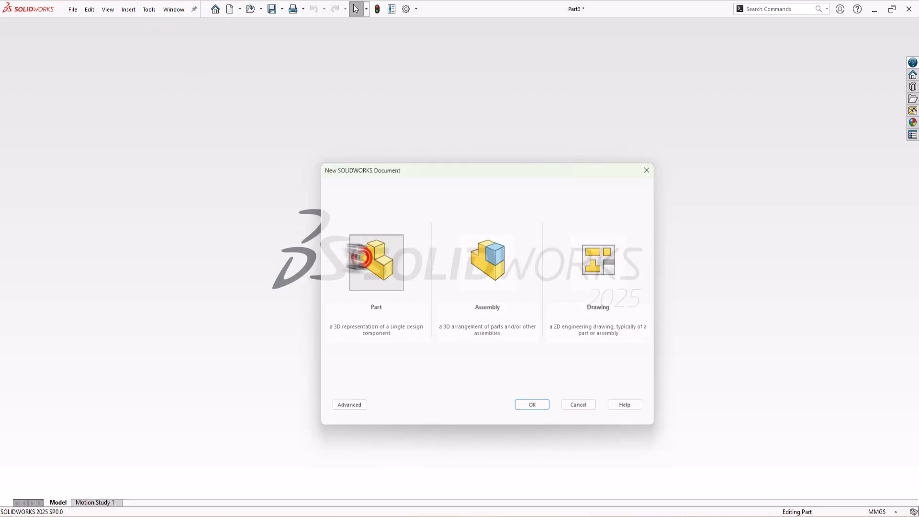
right_click(29, 180)
left_click(33, 166)
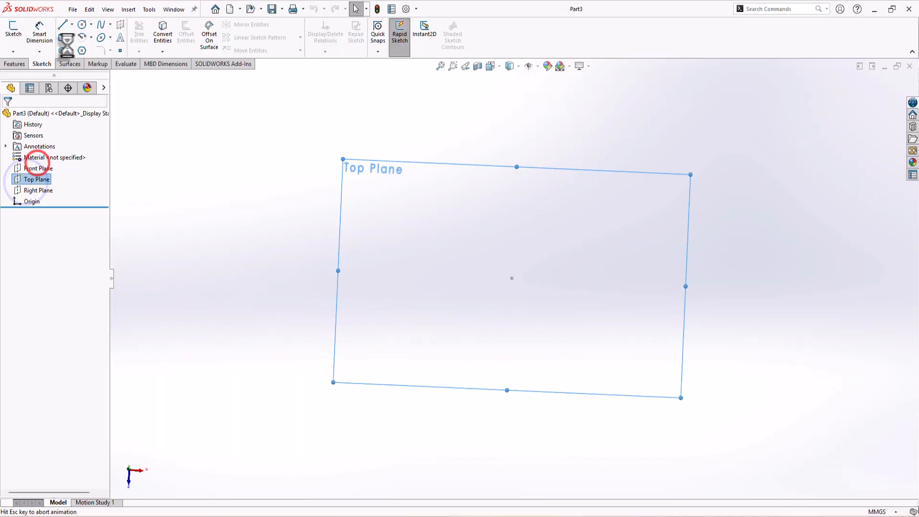
left_click(61, 39)
left_click(513, 278)
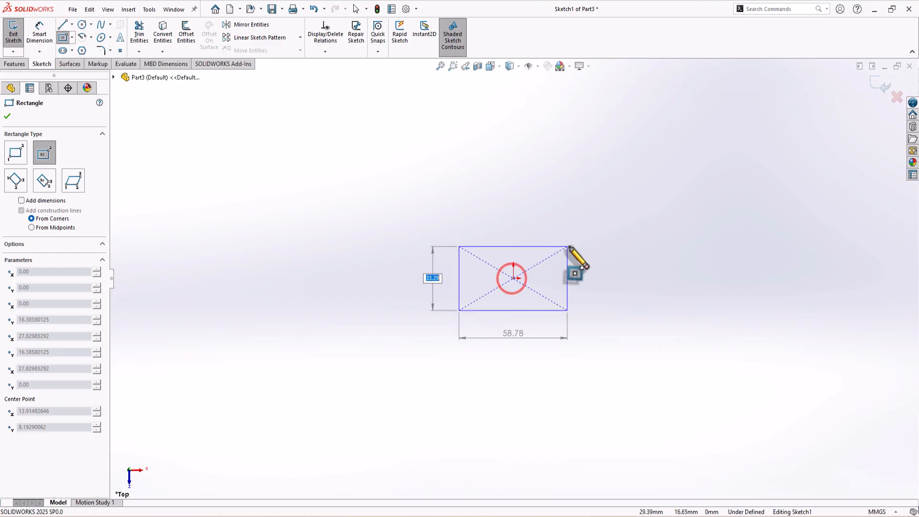
left_click(592, 239)
- Dimension the rectangle 40 mm high and 60 mm wide
left_click(40, 29)
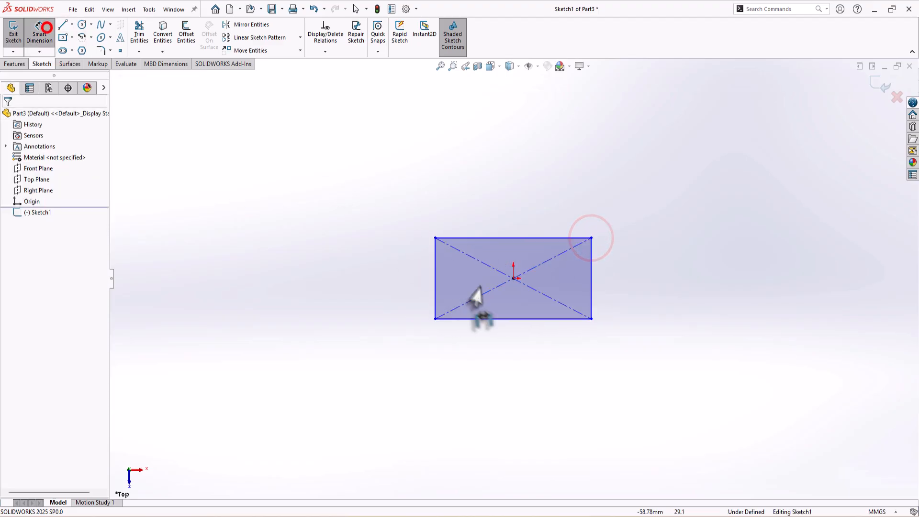
left_click(435, 270)
left_click(396, 271)
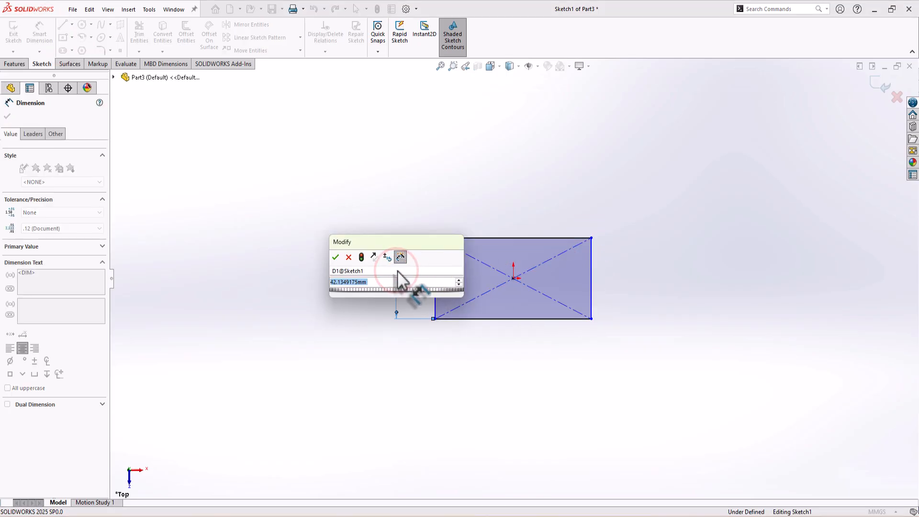
type("40")
key("Return")
left_click(456, 239)
left_click(467, 214)
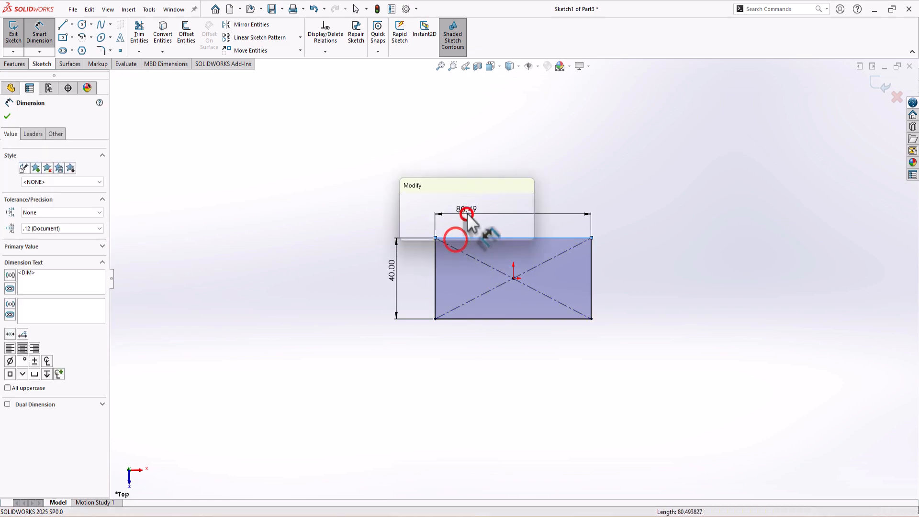
type("60")
key("Return")
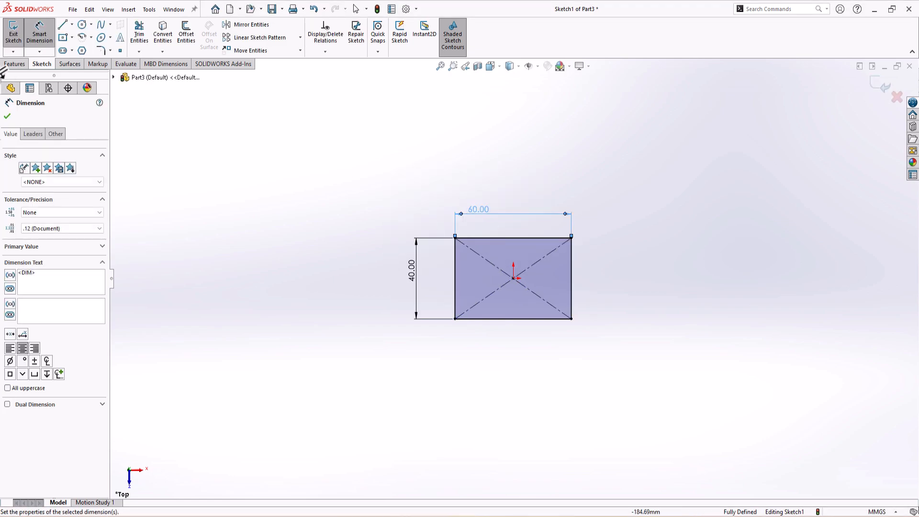
- Extrude the rectangle as a blind boss with a depth of 40 mm
left_click(15, 63)
left_click(17, 33)
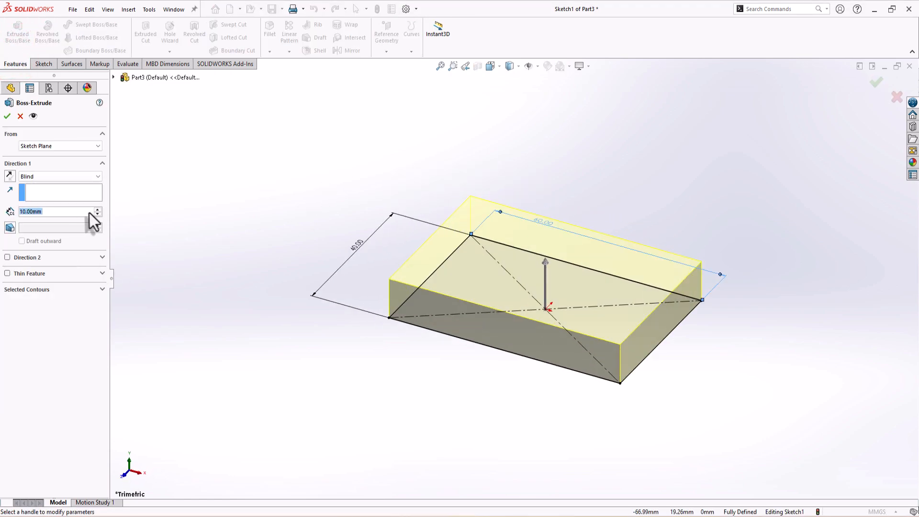
double_click(97, 209)
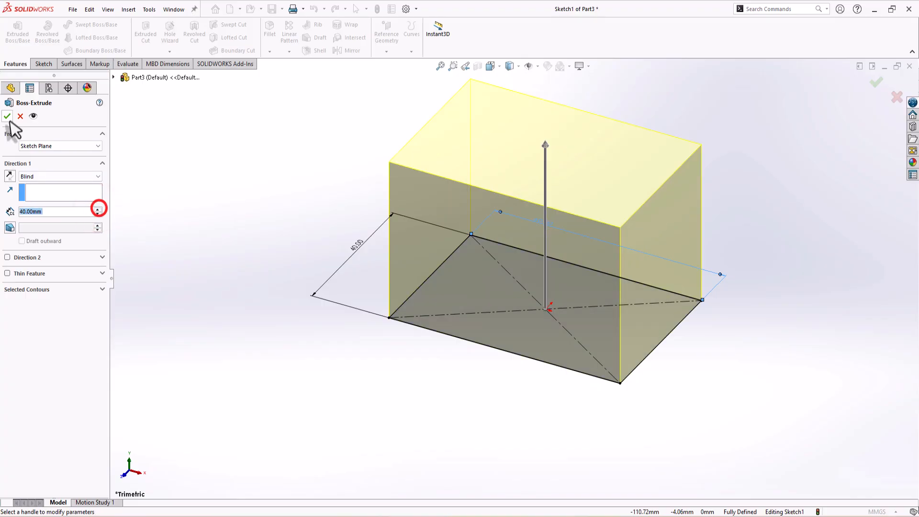
left_click(8, 116)
- Sketch a closed triangle in the front-right corner of the block's top face, with its base about 54 mm along the front edge
right_click(540, 207)
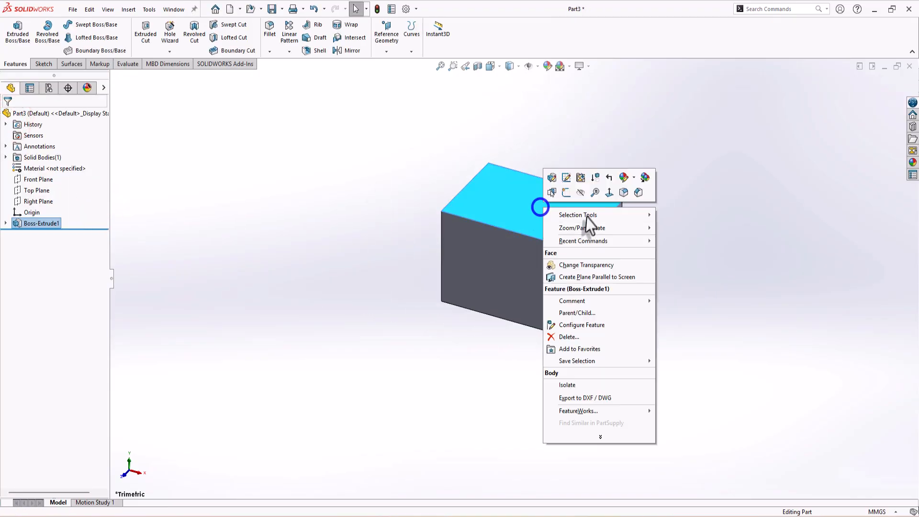
left_click(744, 232)
right_click(511, 209)
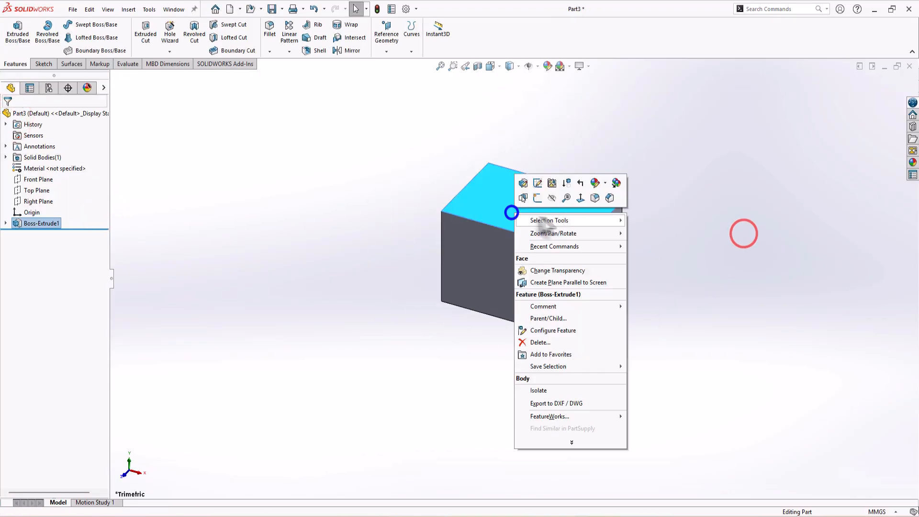
left_click(581, 198)
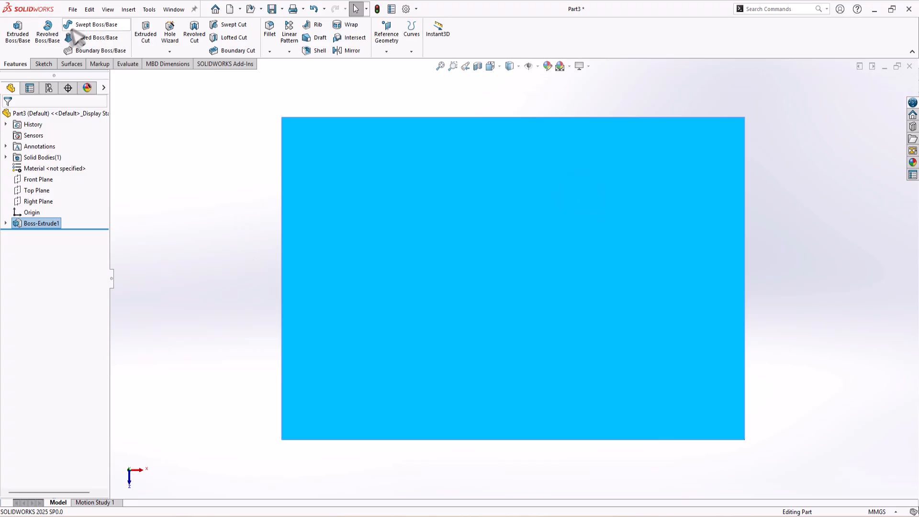
left_click(43, 64)
left_click(63, 26)
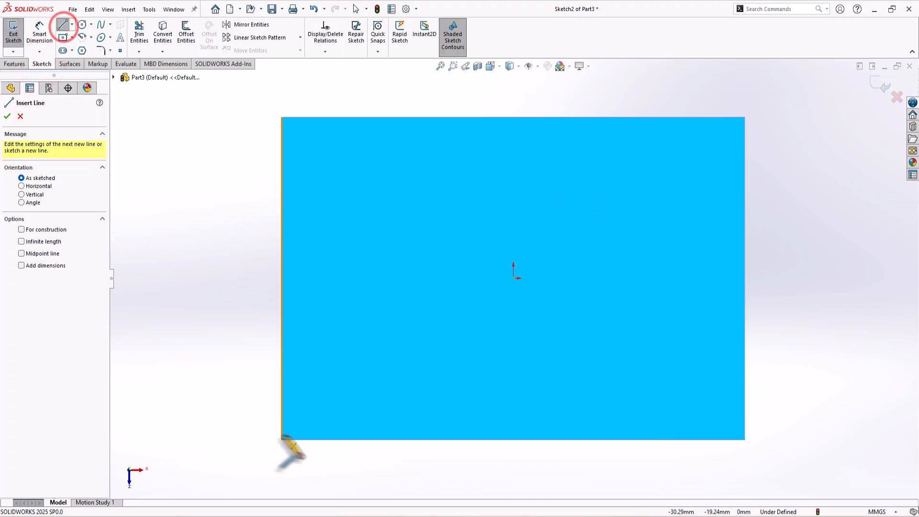
left_click(330, 438)
left_click(745, 332)
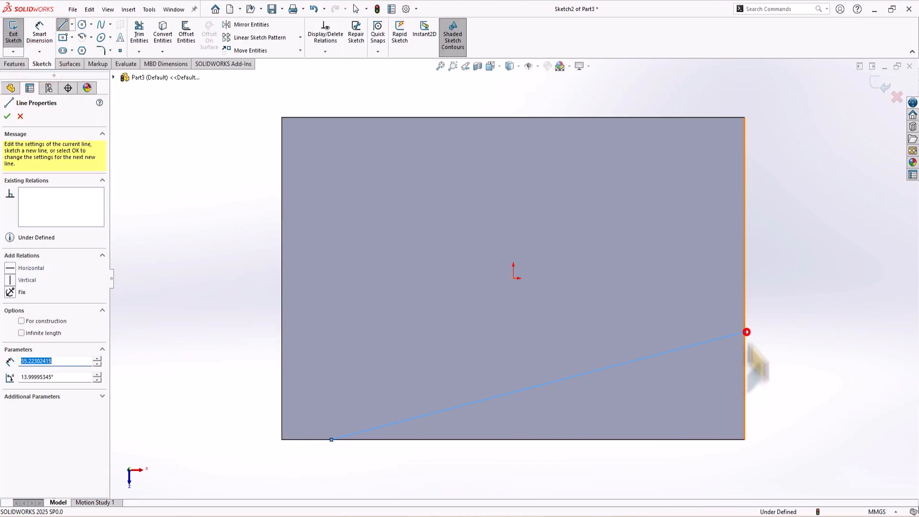
left_click(745, 439)
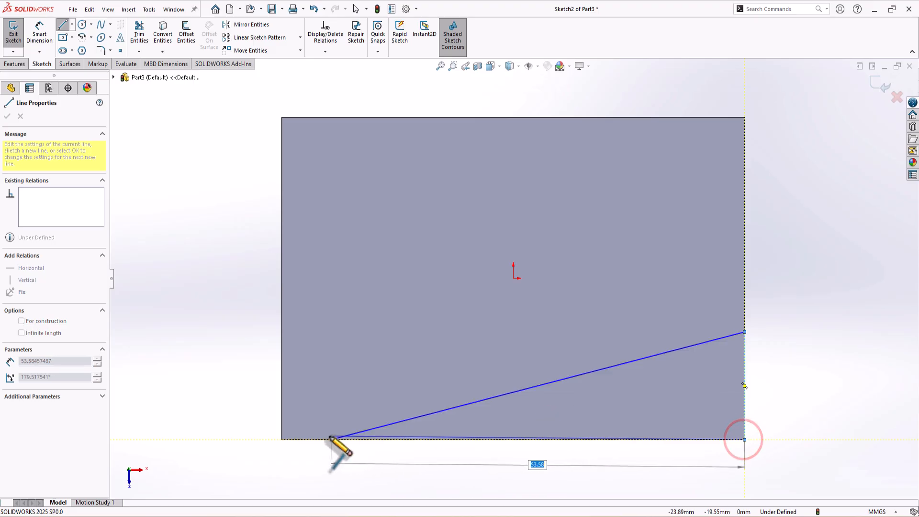
left_click(332, 439)
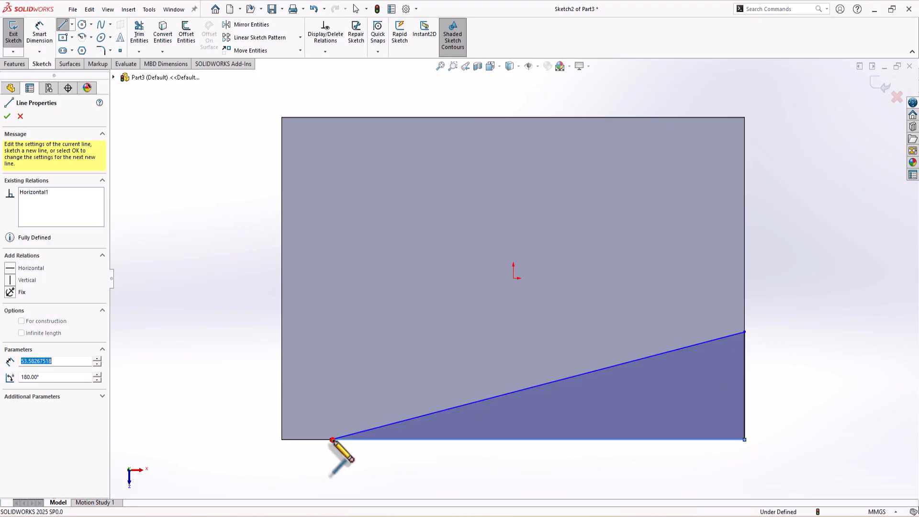
- Dimension the triangle's tip 10 mm from the block's front-left corner and its right side 10 mm long
left_click(47, 32)
left_click(332, 439)
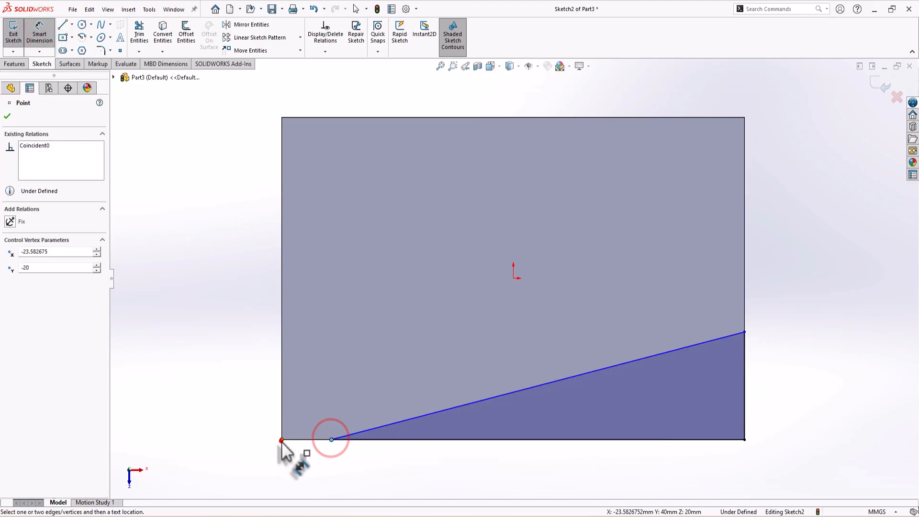
left_click(281, 440)
left_click(318, 369)
type("10")
key("Return")
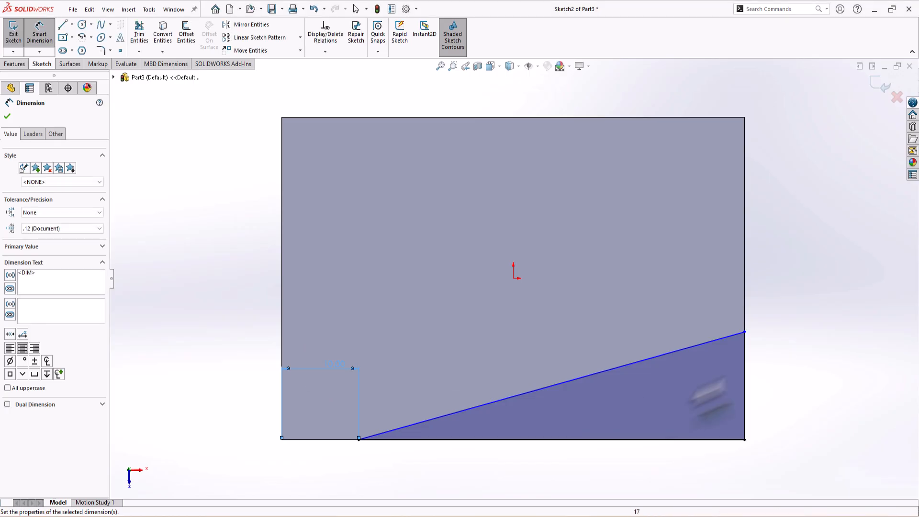
left_click(745, 343)
left_click(780, 354)
type("10")
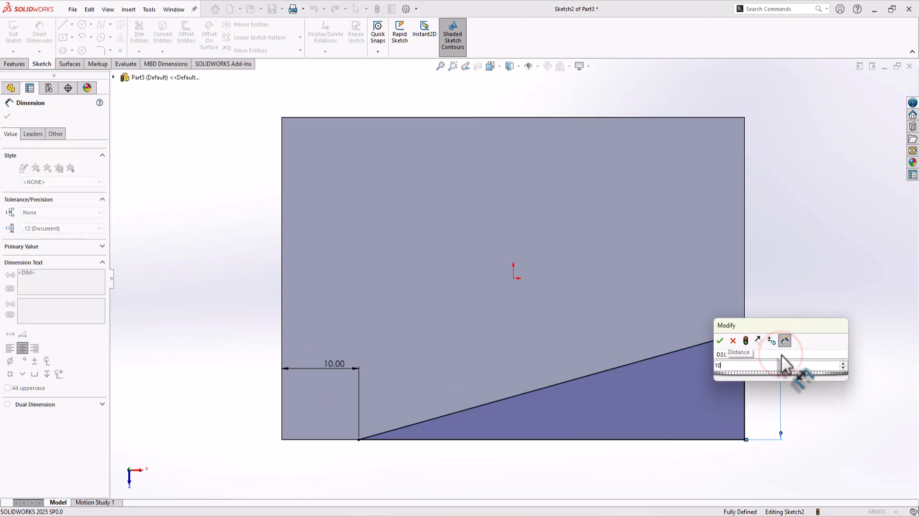
key("Return")
- Cut the triangular profile out of the block with a blind Extruded Cut 40 mm deep
left_click(13, 65)
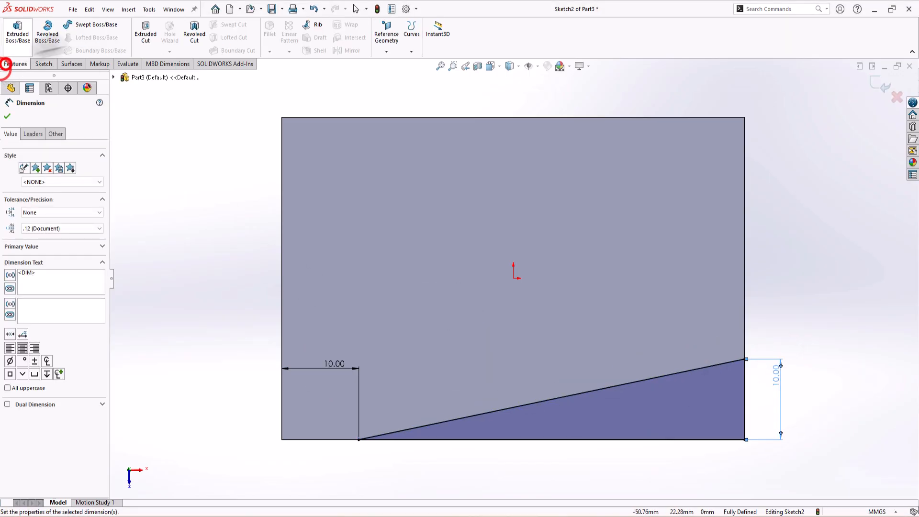
left_click(145, 32)
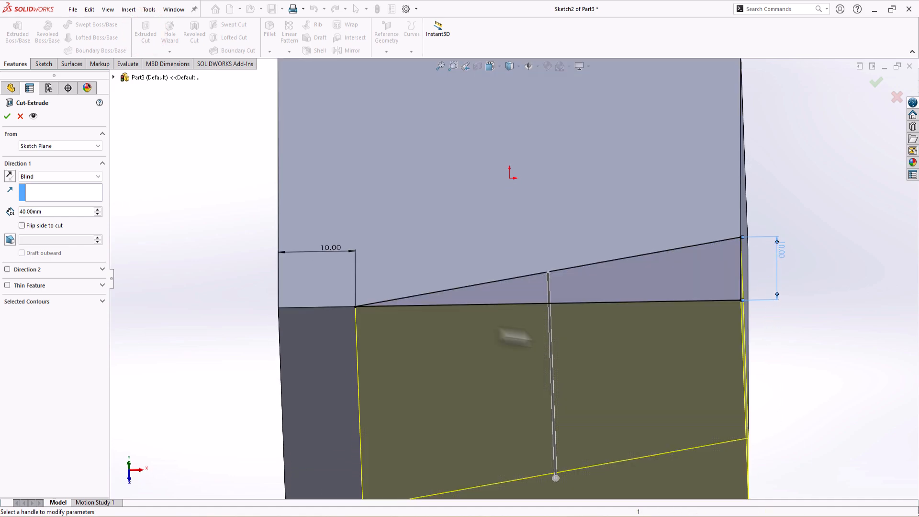
left_click(8, 116)
- On the top face, sketch a diagonal line from the front vertex where the angled cut begins to the right edge
scroll(574, 316, "up", 4)
middle_click_drag(616, 338, 574, 318)
right_click(531, 246)
left_click(564, 232)
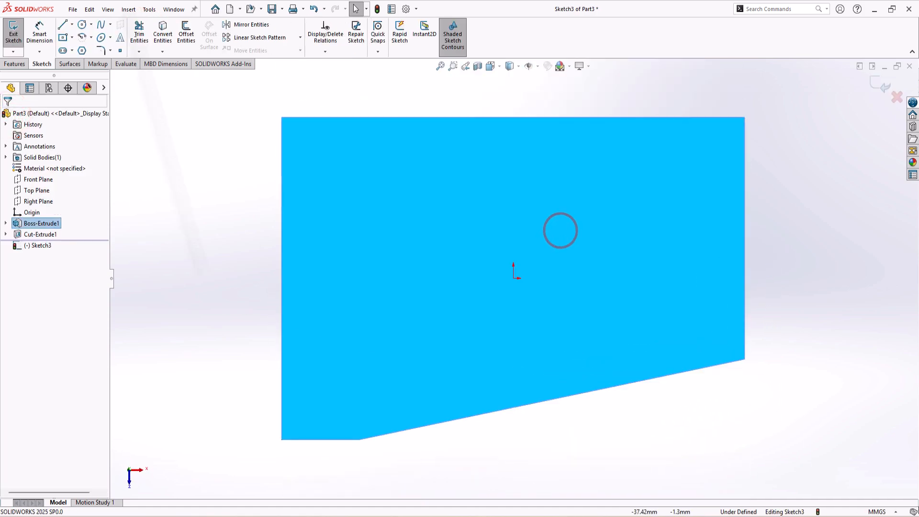
left_click(60, 25)
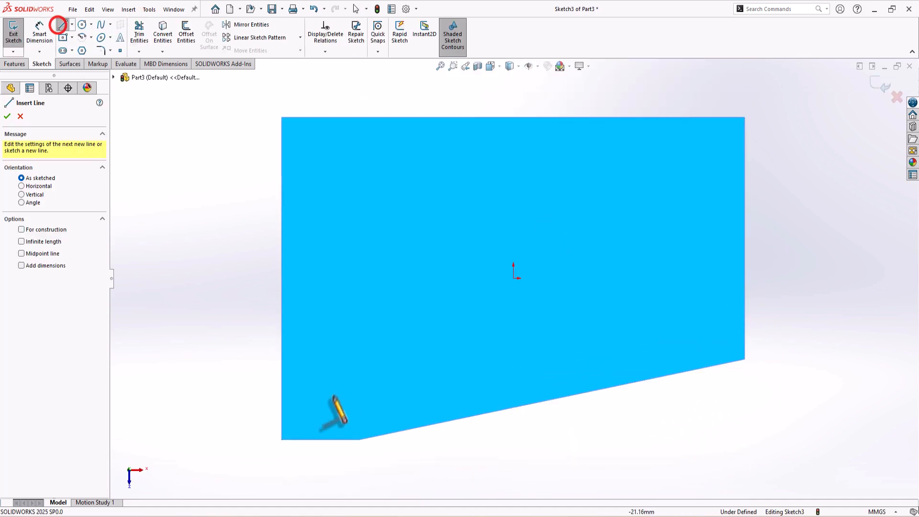
left_click(361, 439)
left_click(744, 168)
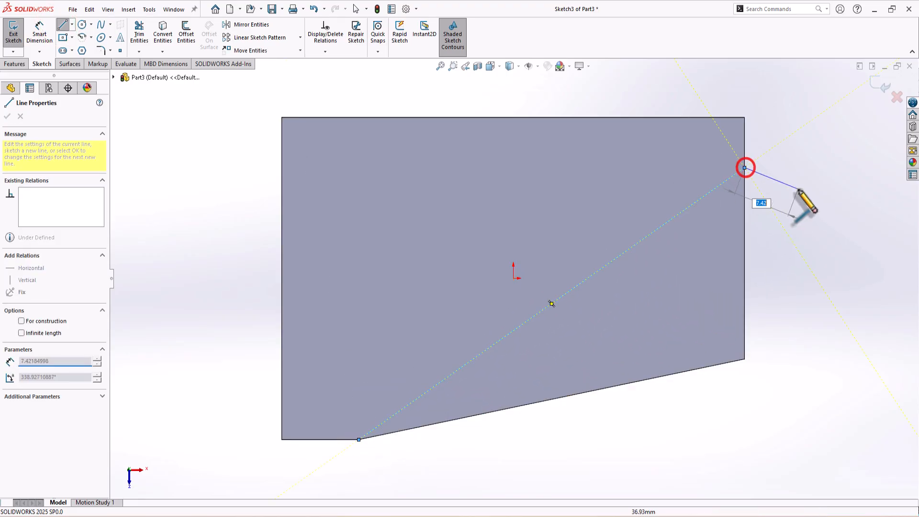
right_click(798, 189)
left_click(817, 195)
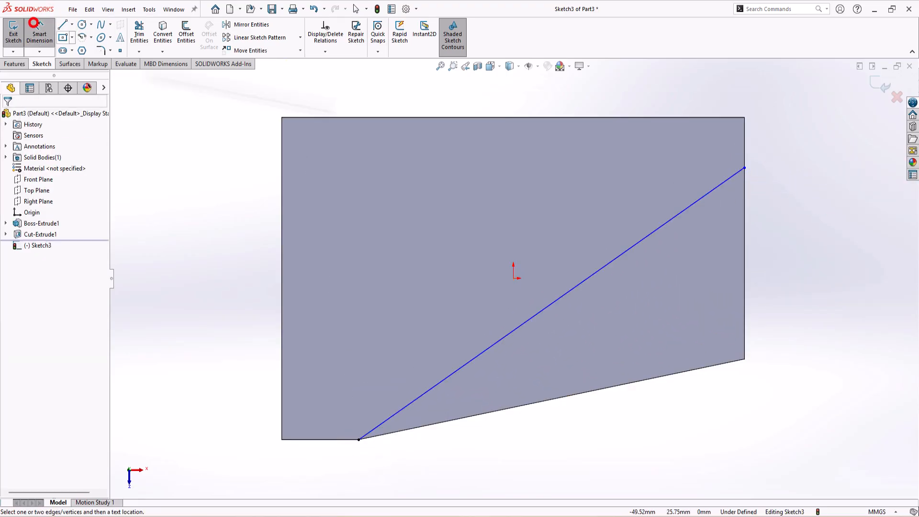
- Dimension the diagonal line's right endpoint 10 mm from the back-right corner of the top face
left_click(743, 168)
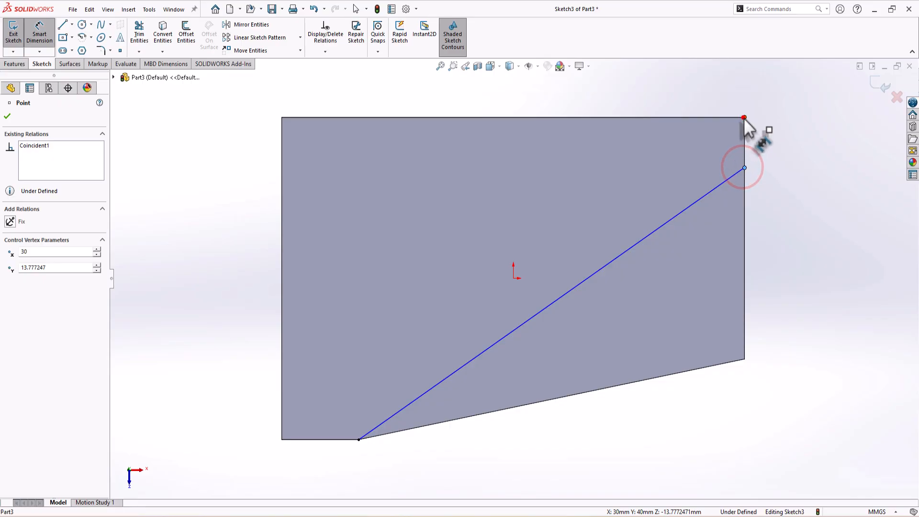
left_click(744, 118)
left_click(768, 128)
type("10")
key("Return")
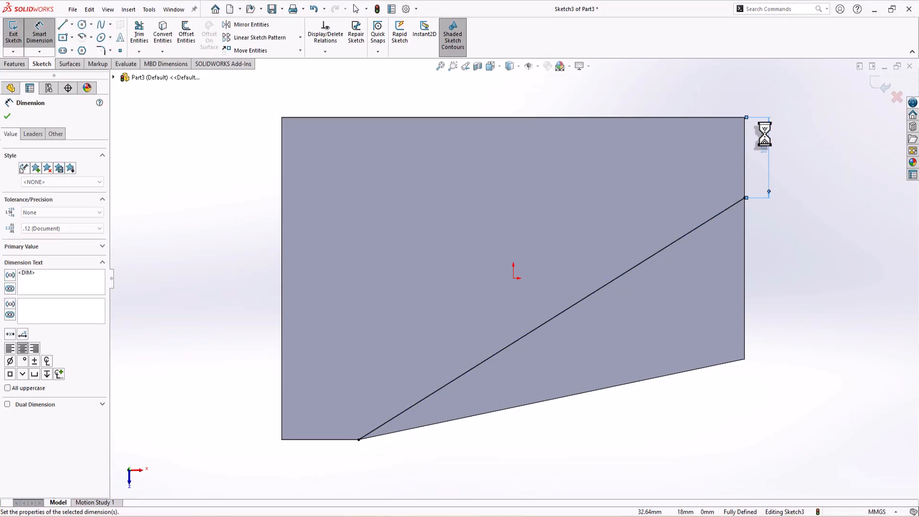
- Exit the diagonal line's sketch and start a new sketch on the block's right side face, viewed straight on
middle_click_drag(498, 334, 560, 287)
right_click(594, 298)
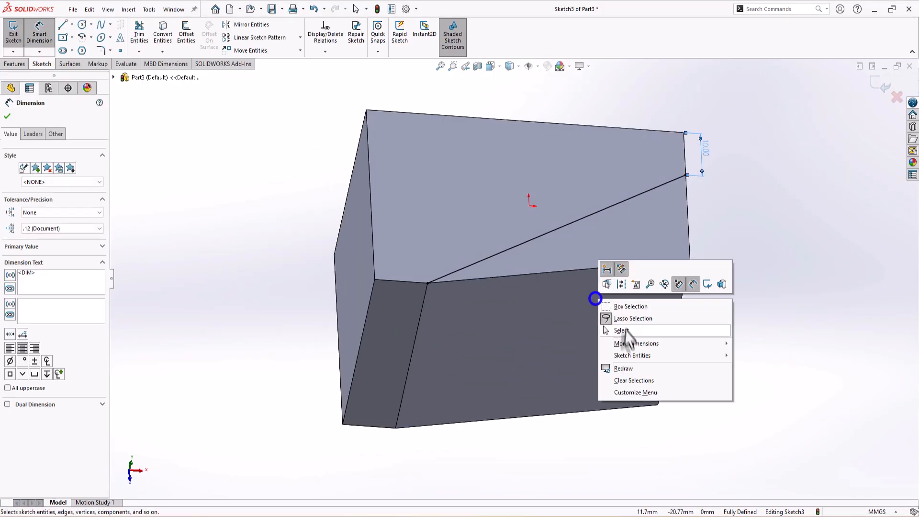
left_click(627, 332)
middle_click_drag(634, 240, 617, 213)
right_click(616, 213)
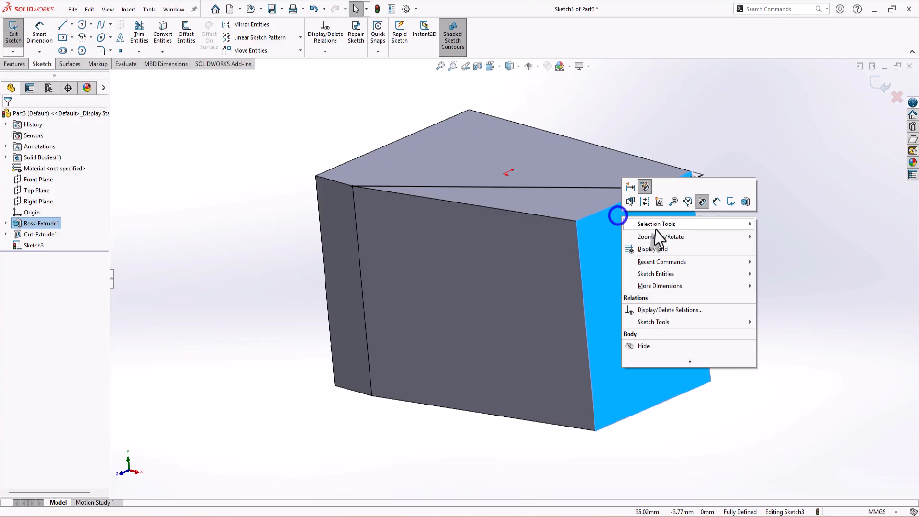
left_click(879, 82)
right_click(618, 283)
left_click(643, 271)
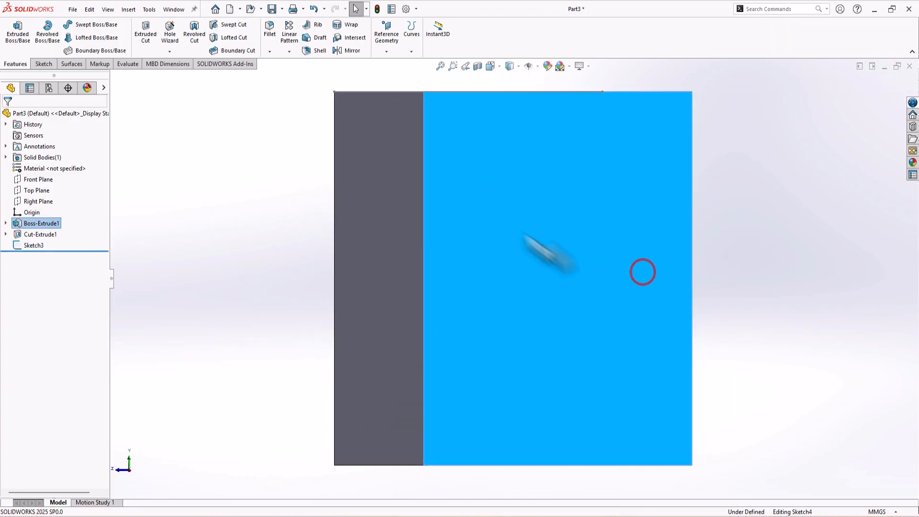
- Sketch a horizontal construction line at mid-height across the block, between the midpoints of its outer vertical edges
left_click(64, 25)
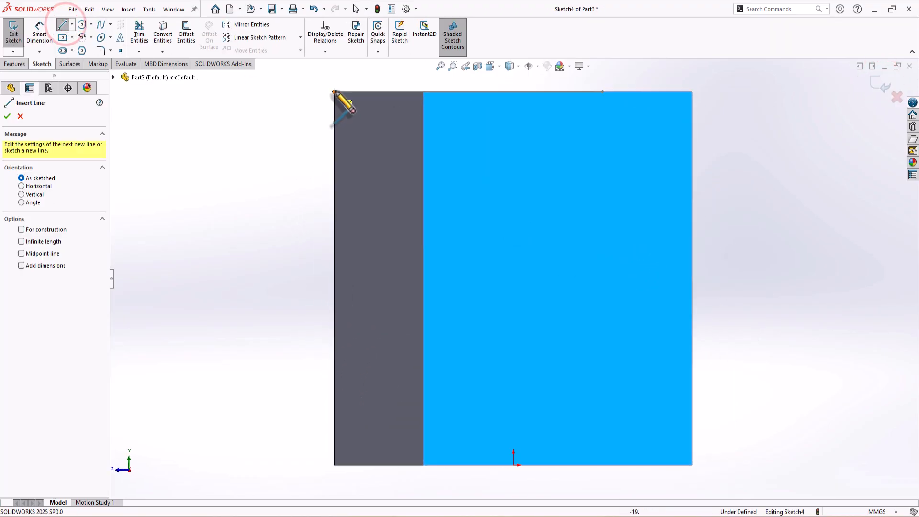
left_click(335, 278)
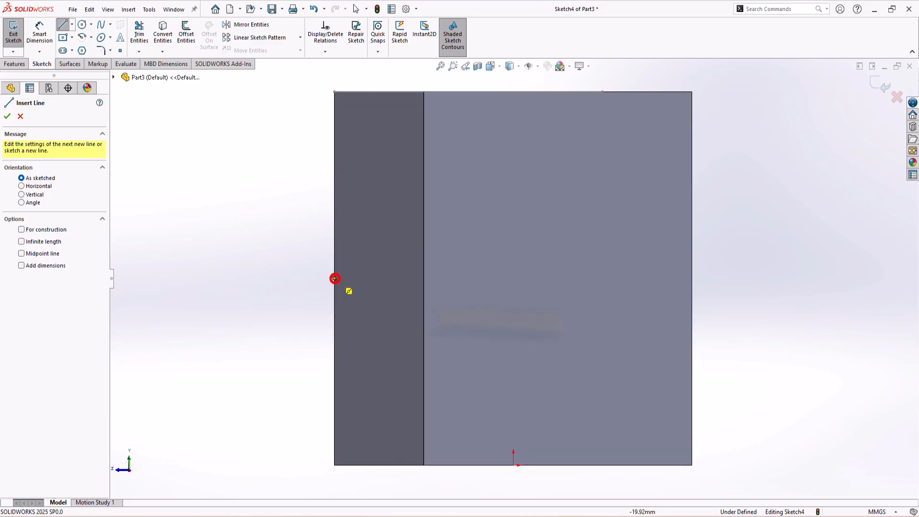
left_click(692, 279)
key("Escape")
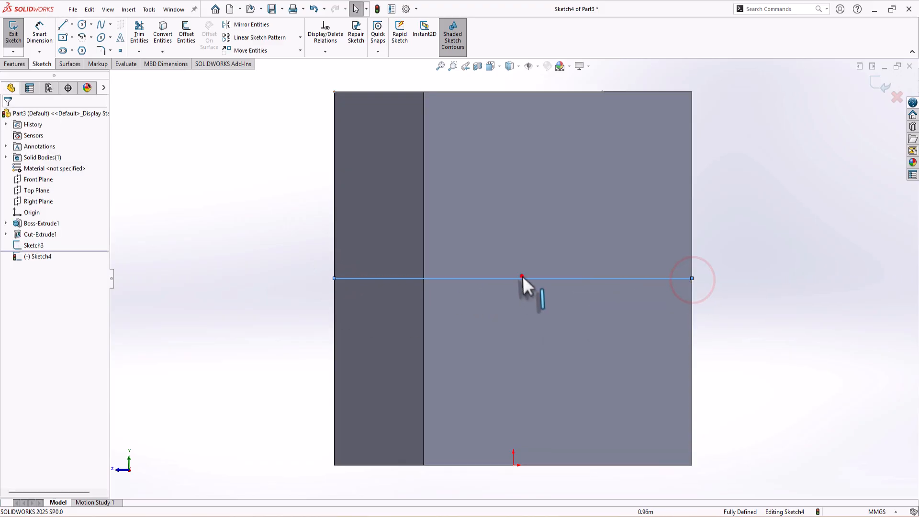
left_click(521, 276)
left_click(22, 274)
left_click(163, 284)
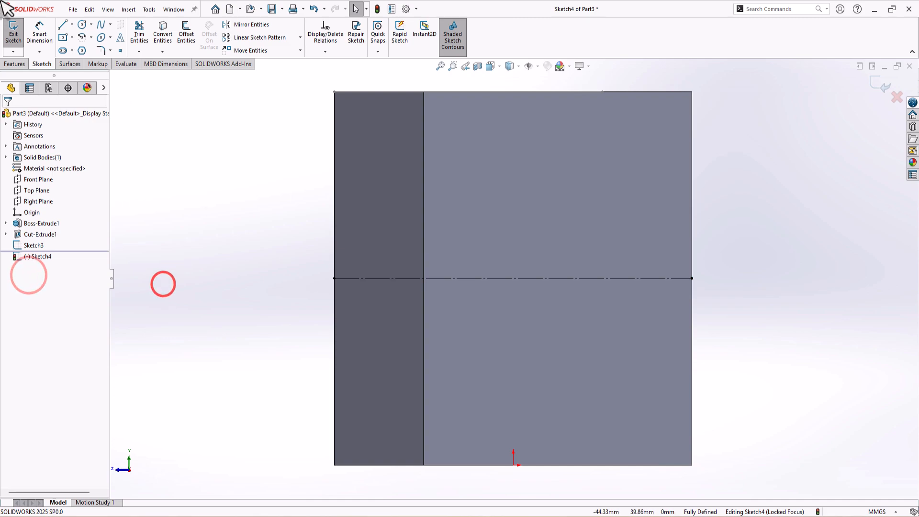
- Sketch a closed triangle from the upper-left corner to the construction line near the angled cut's edge and the top diagonal line's endpoint
left_click(62, 25)
left_click(335, 92)
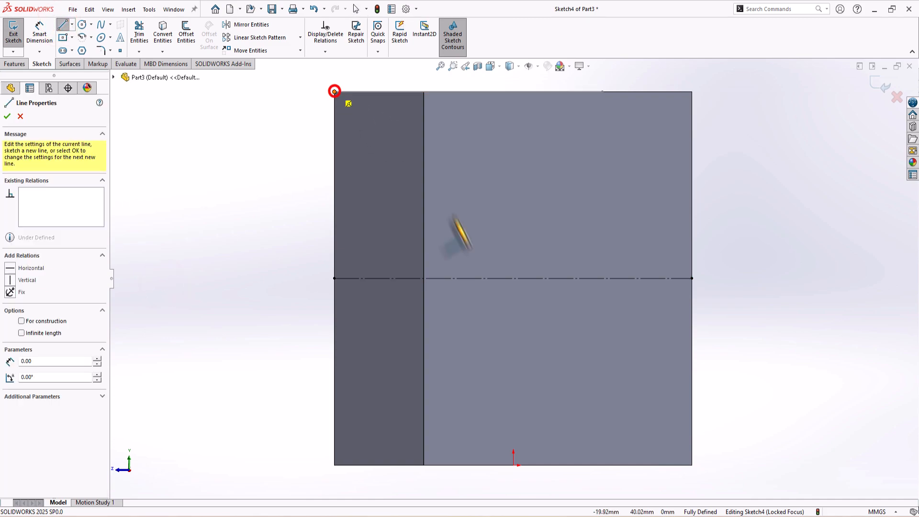
left_click(419, 278)
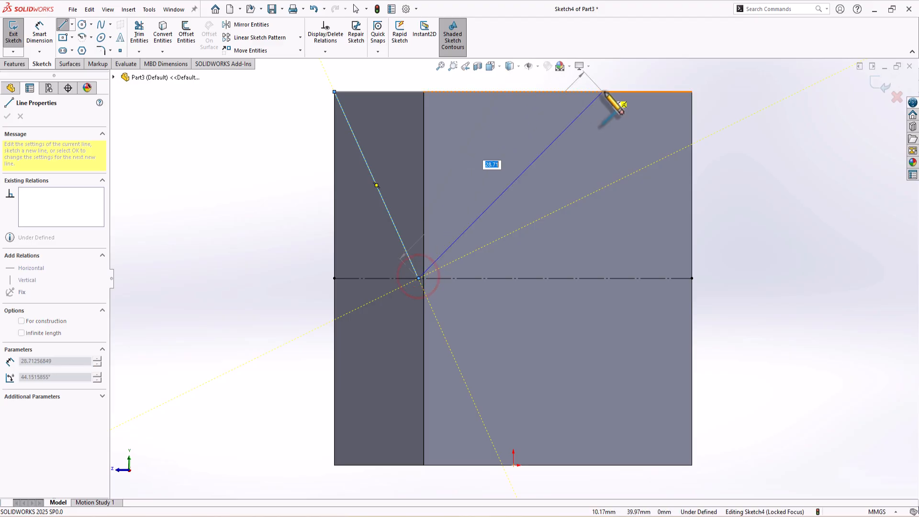
left_click(602, 91)
left_click(335, 91)
key("Escape")
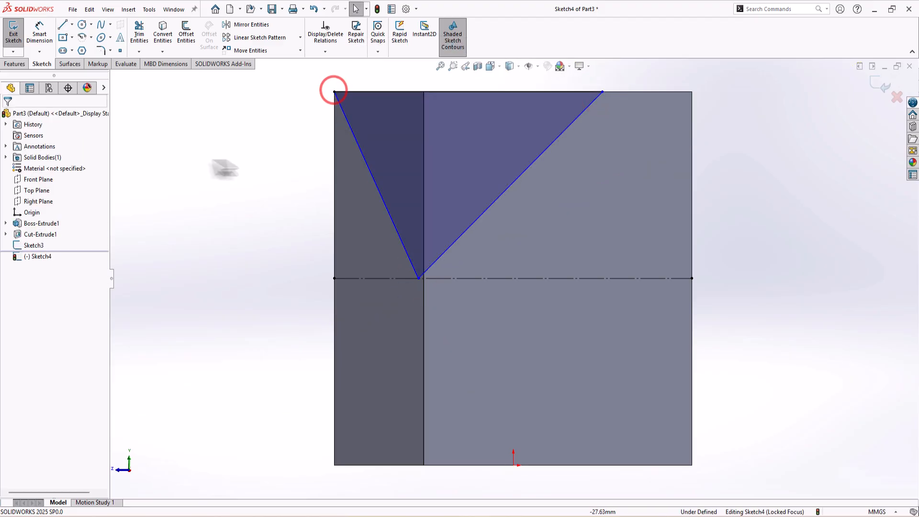
- Make the triangle's lower vertex coincident with the vertical edge of the angled cut
left_click(419, 278)
left_click(423, 287, "ctrl")
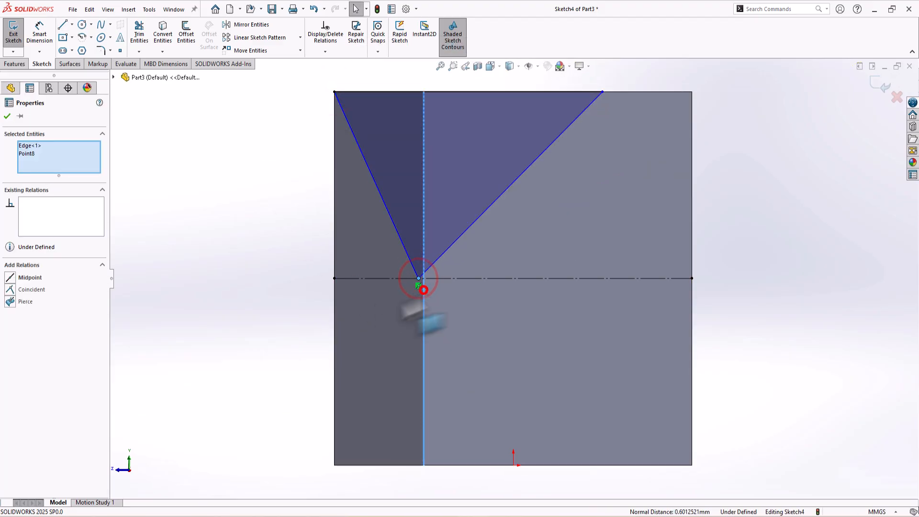
left_click(9, 290)
left_click(191, 262)
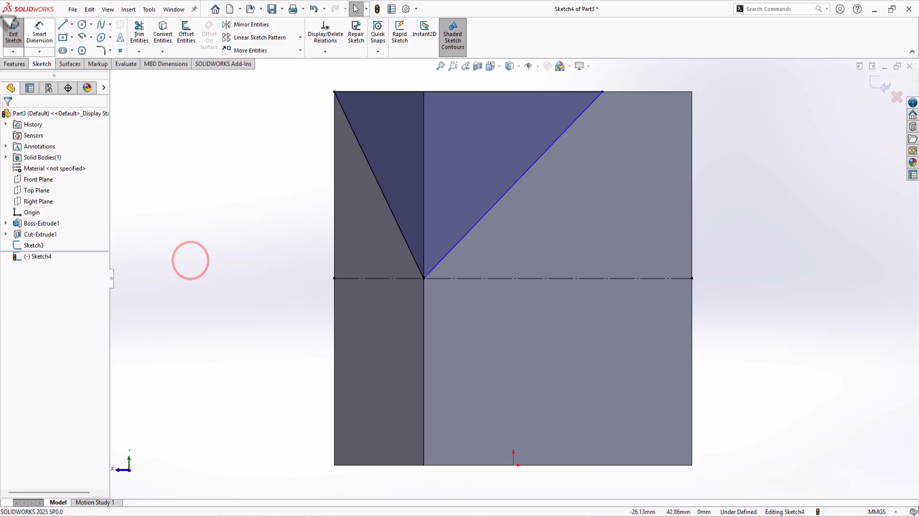
- Dimension the triangle's upper-right vertex 10 mm from the face's upper-right corner and exit the sketch
left_click(38, 32)
left_click(600, 91)
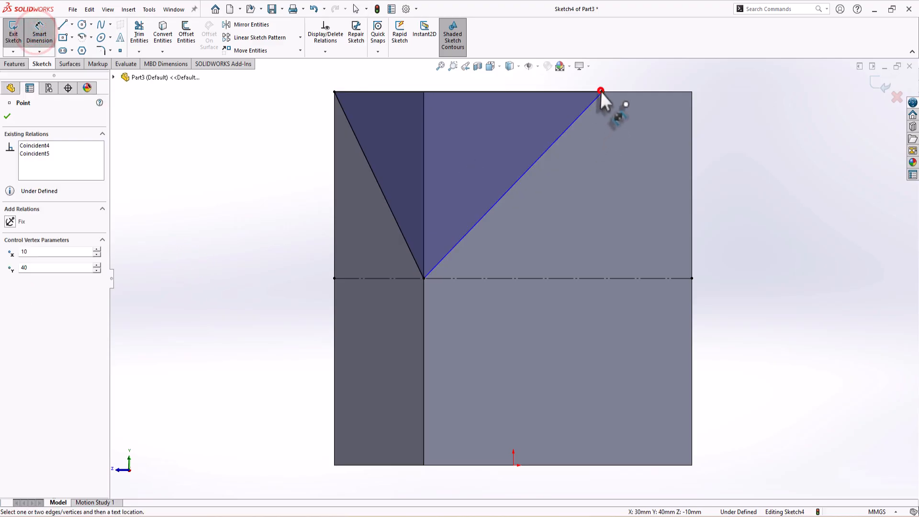
left_click(692, 92)
left_click(645, 83)
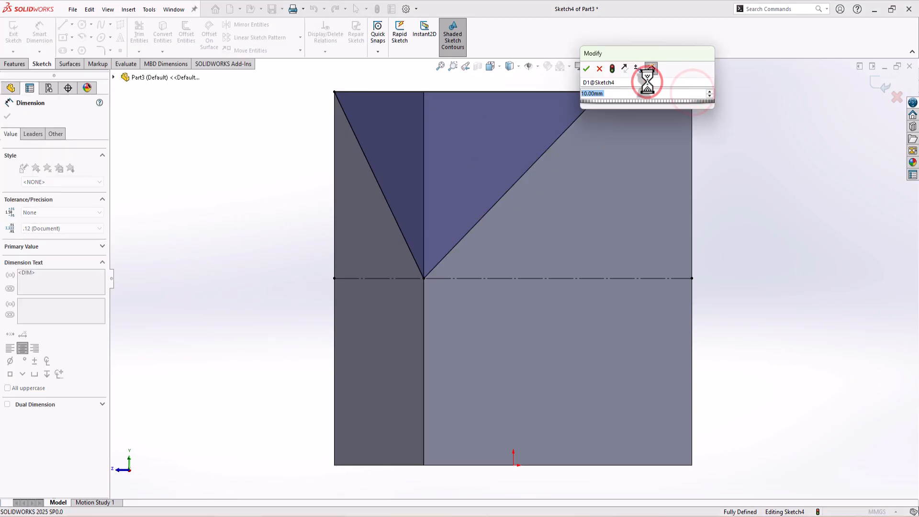
left_click(583, 73)
scroll(607, 168, "up", 2)
right_click(563, 184)
left_click(589, 217)
scroll(541, 219, "up", 2)
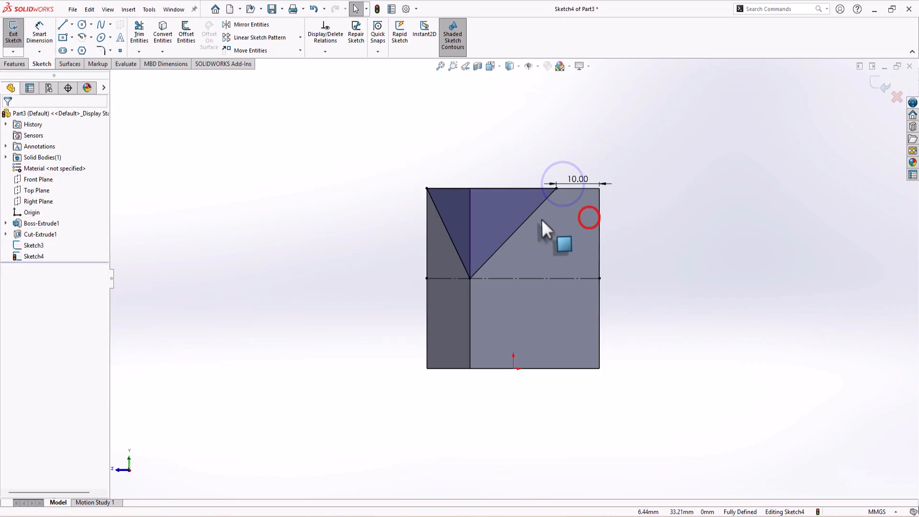
middle_click_drag(541, 219, 694, 192)
left_click(872, 86)
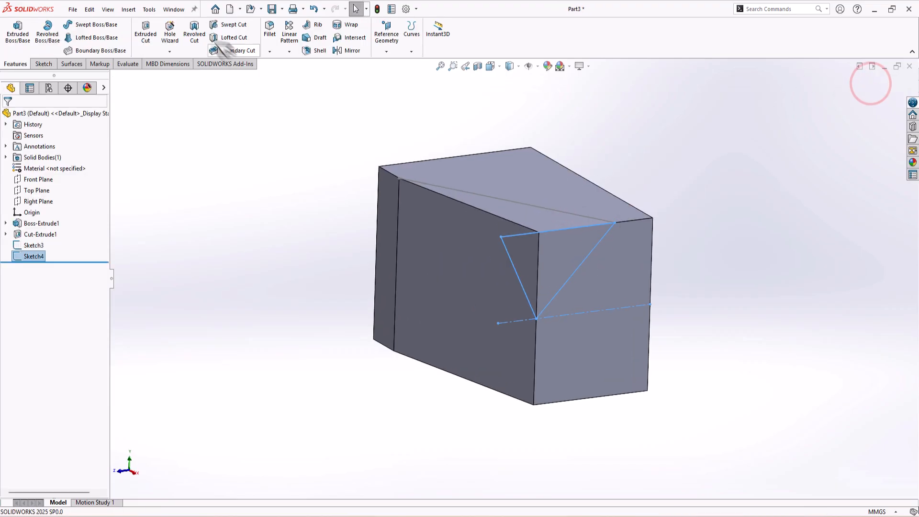
- Create a swept cut using the triangle sketch as profile and the top face's diagonal line as path
left_click(250, 26)
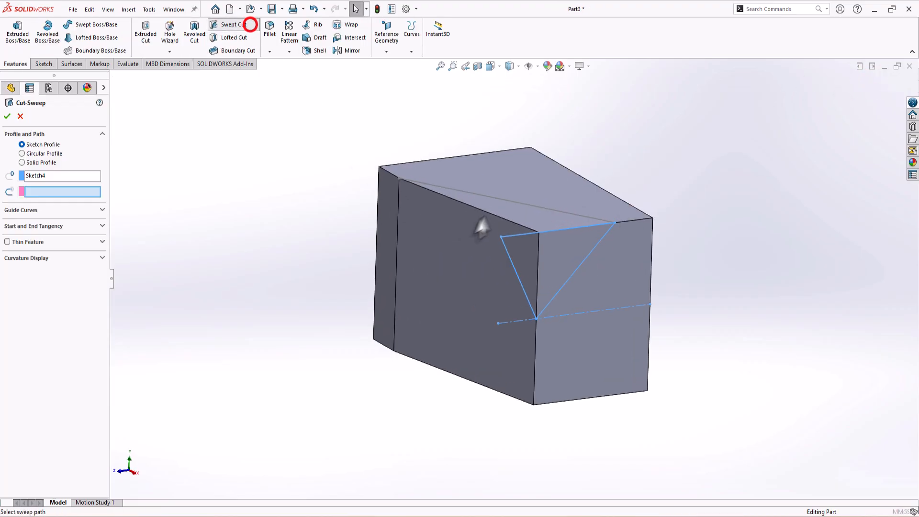
left_click(534, 206)
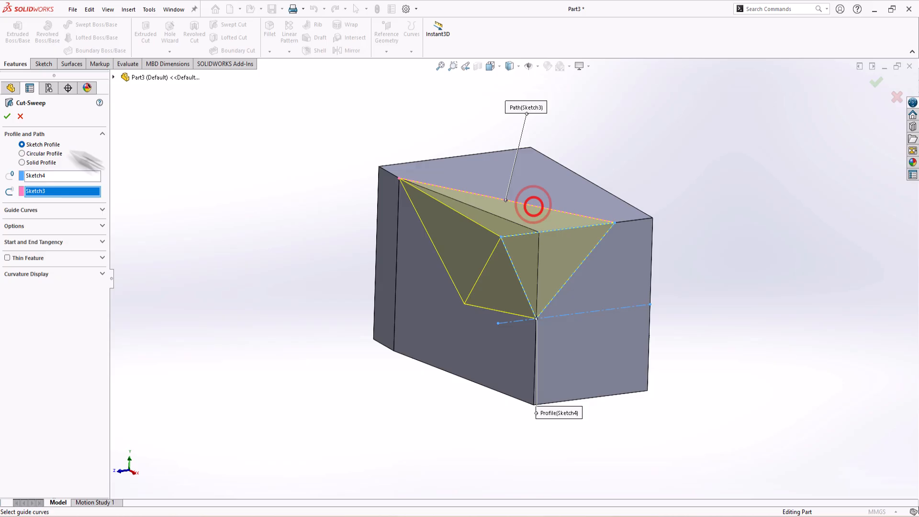
left_click(7, 116)
- On the right side face, sketch a closed triangle from the cut's mid-height vertex to the lower-left outer corner, with a bottom side about 33 mm long
right_click(569, 253)
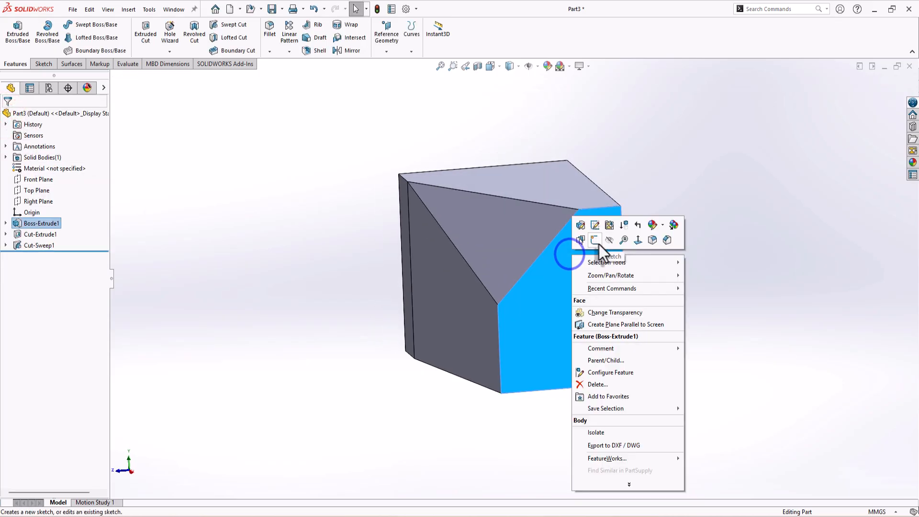
left_click(598, 244)
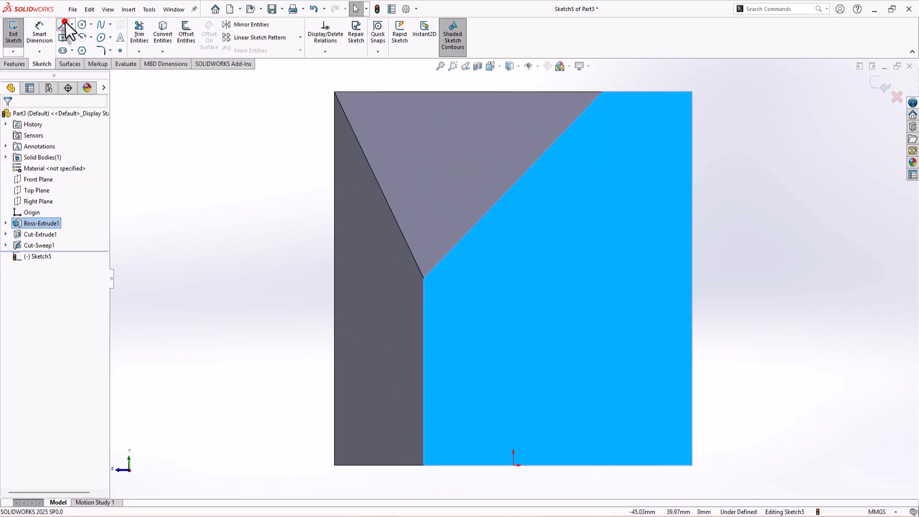
left_click(63, 25)
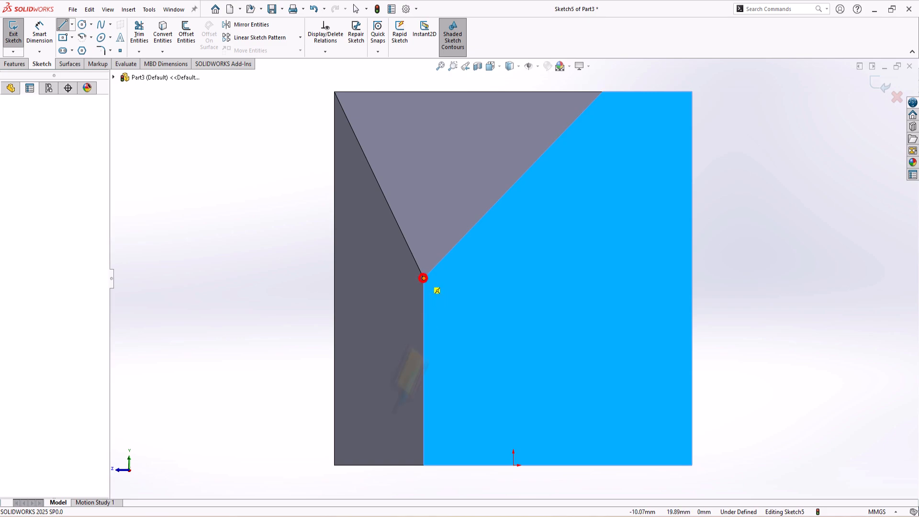
left_click(425, 278)
left_click(334, 464)
left_click(633, 464)
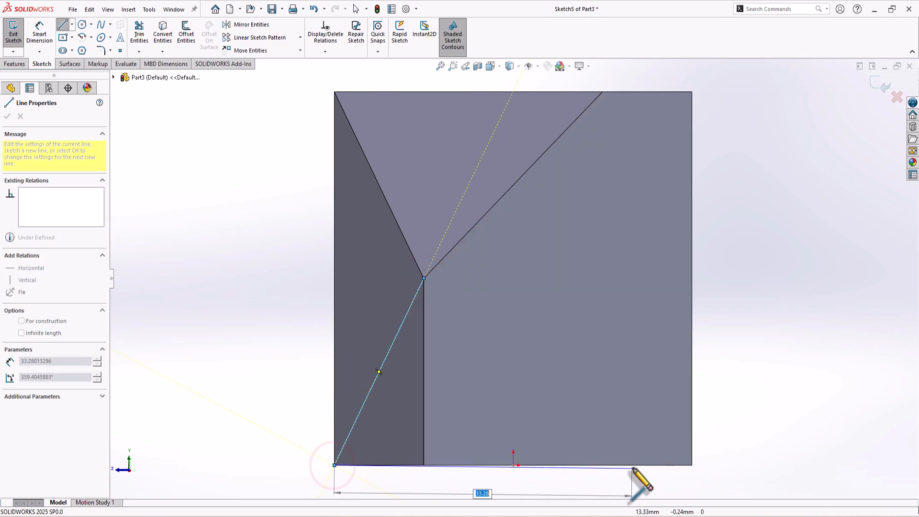
left_click(424, 277)
key("Escape")
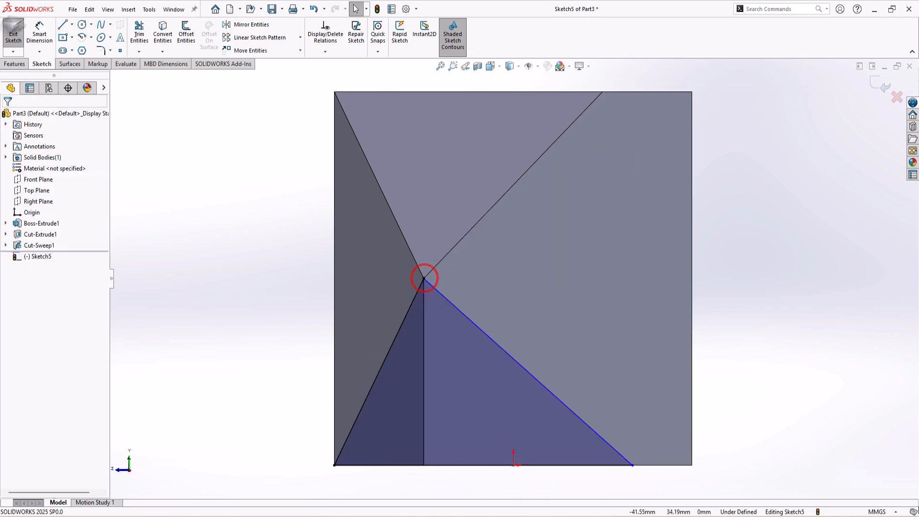
- Dimension the lower triangle's right vertex 10 mm from the face's right vertical edge and exit the sketch
left_click(39, 33)
left_click(632, 465)
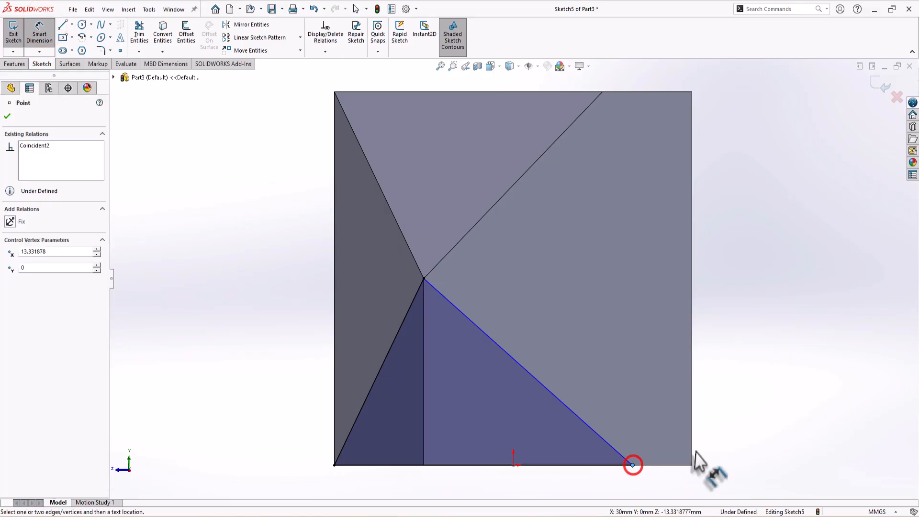
left_click(691, 452)
left_click(691, 451)
type("10")
key("Return")
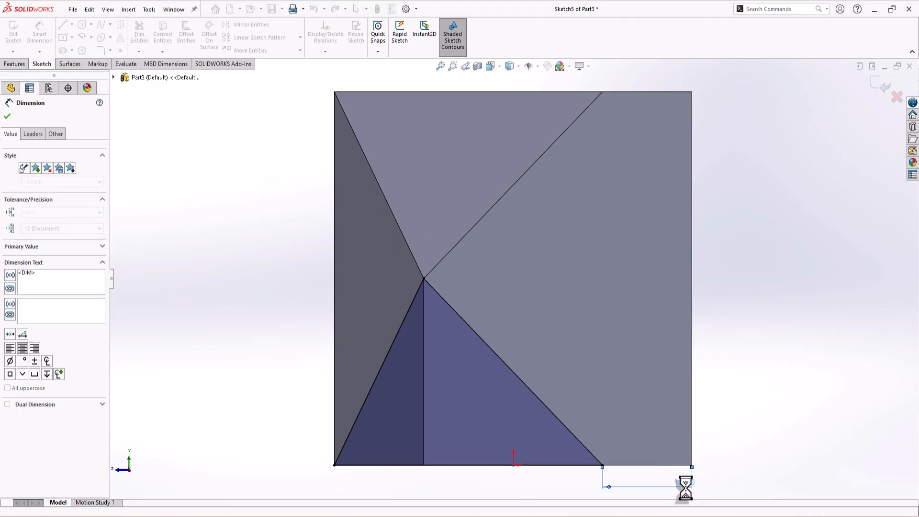
right_click(628, 330)
left_click(655, 361)
left_click(876, 83)
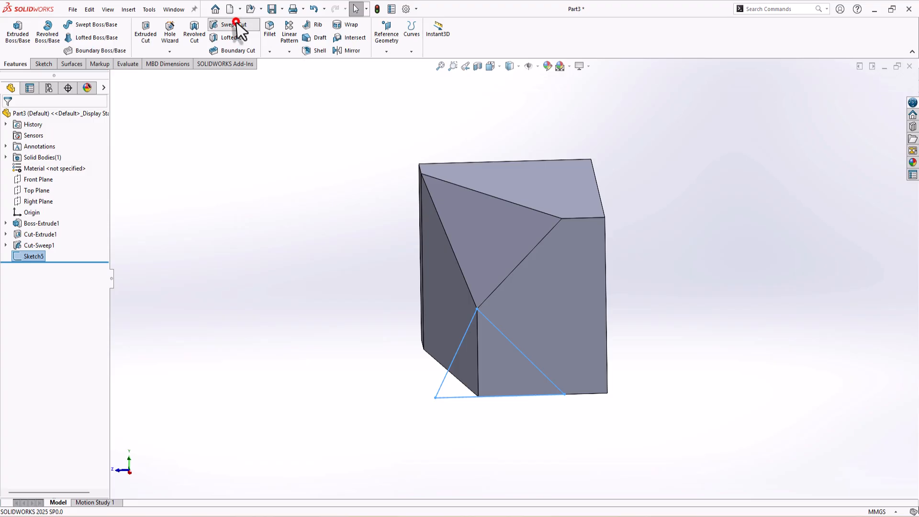
- Create a second swept cut with the lower triangle as profile and the diagonal top edge of the first swept cut as path
left_click(234, 25)
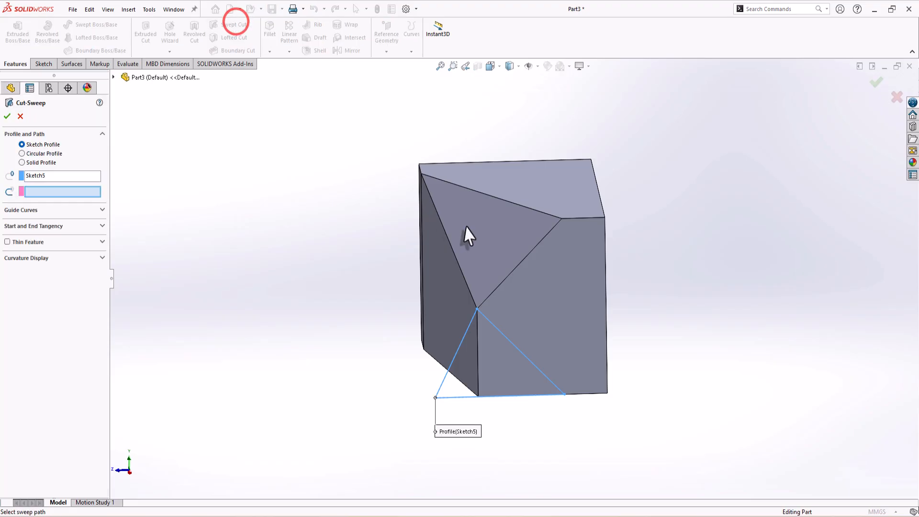
left_click(495, 197)
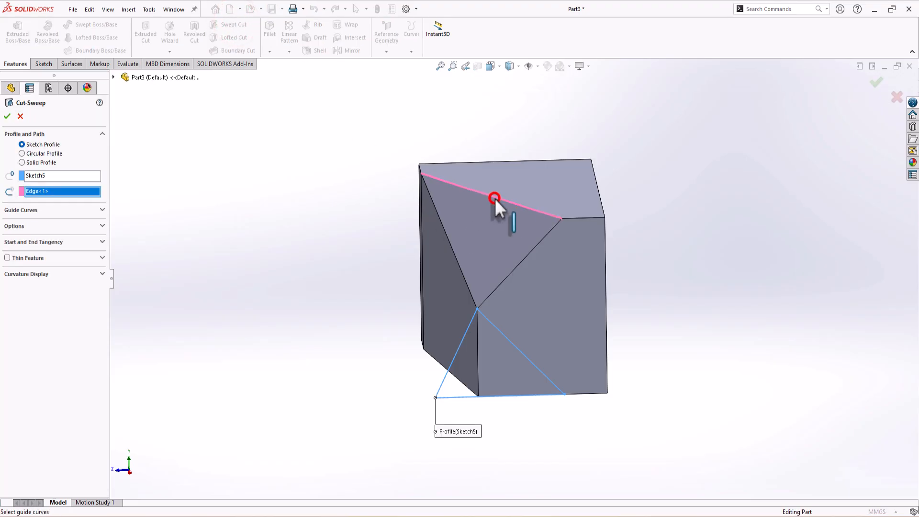
left_click(7, 116)
middle_click_drag(452, 369, 467, 357)
- Apply the default color appearance to the part from the appearances library
left_click(912, 162)
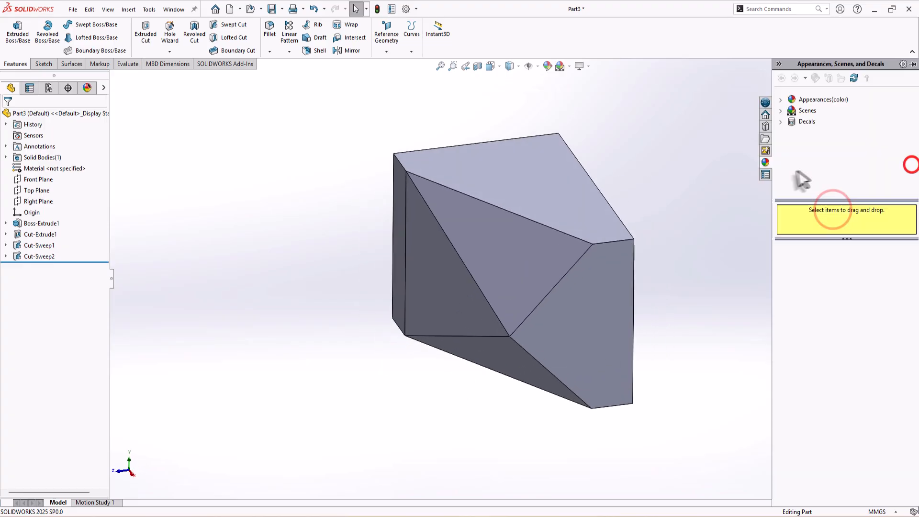
left_click(813, 100)
left_click_drag(814, 273, 500, 249)
left_click(501, 246)
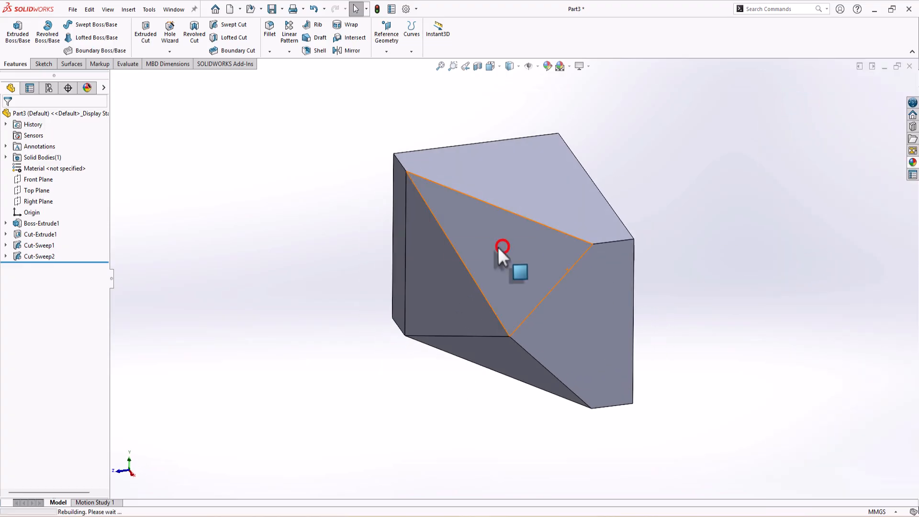
- Edit the part's color appearance to red with RGB values 247, 0, 0
left_click(86, 89)
right_click(20, 145)
left_click(36, 162)
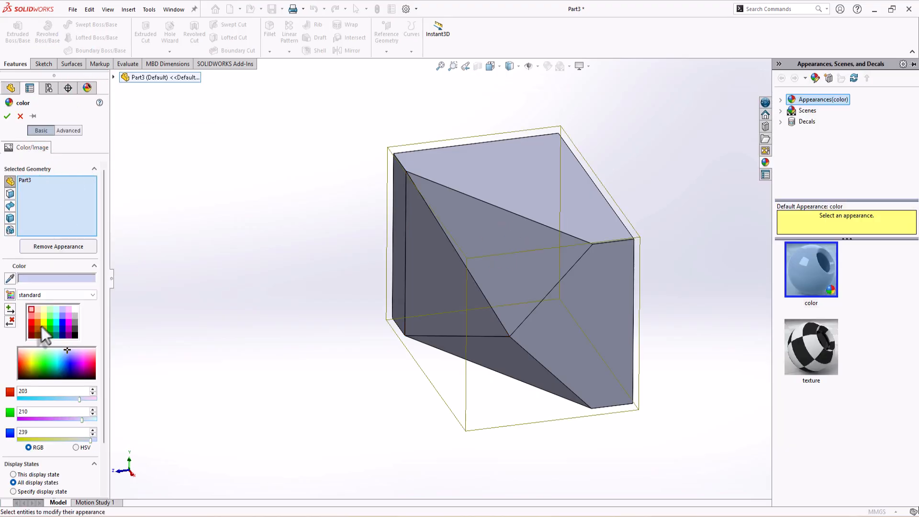
left_click(50, 335)
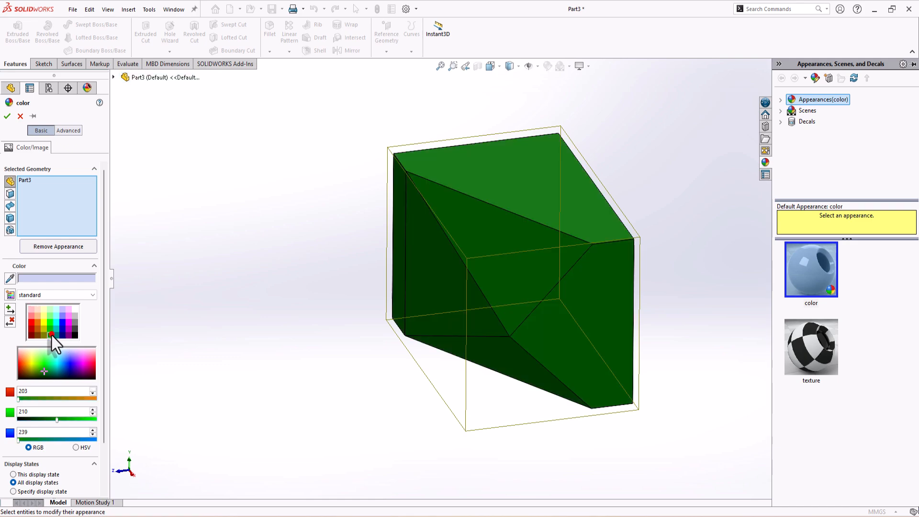
left_click(55, 366)
left_click(71, 370)
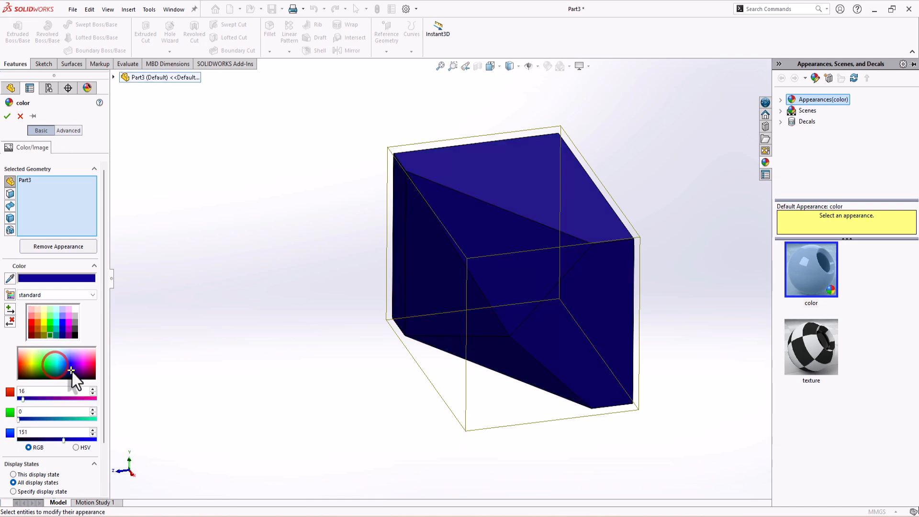
mouse_move(69, 374)
left_mouse_down()
mouse_move(42, 366)
mouse_move(33, 375)
mouse_move(24, 354)
mouse_move(34, 361)
mouse_move(17, 363)
left_mouse_up()
left_click(7, 116)
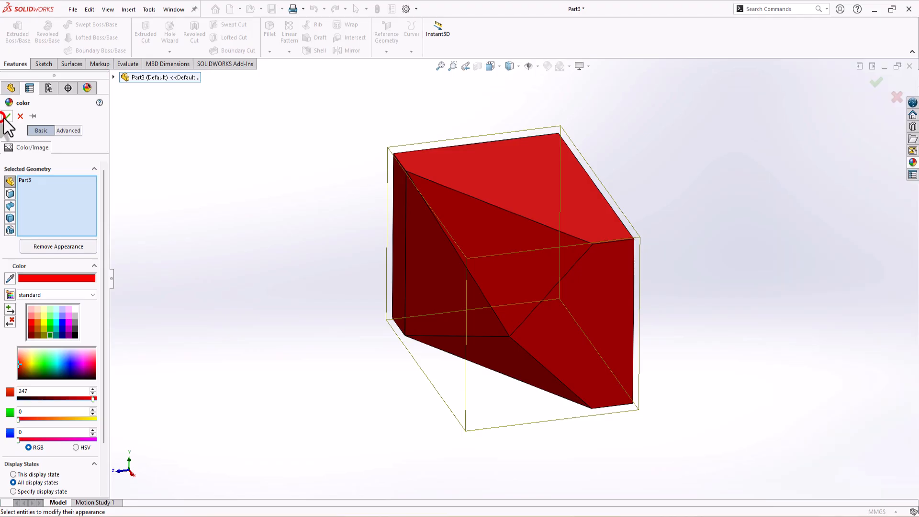
- Change the model's display style to show all edges, including hidden ones, as solid lines without shading
middle_click_drag(421, 297, 412, 348)
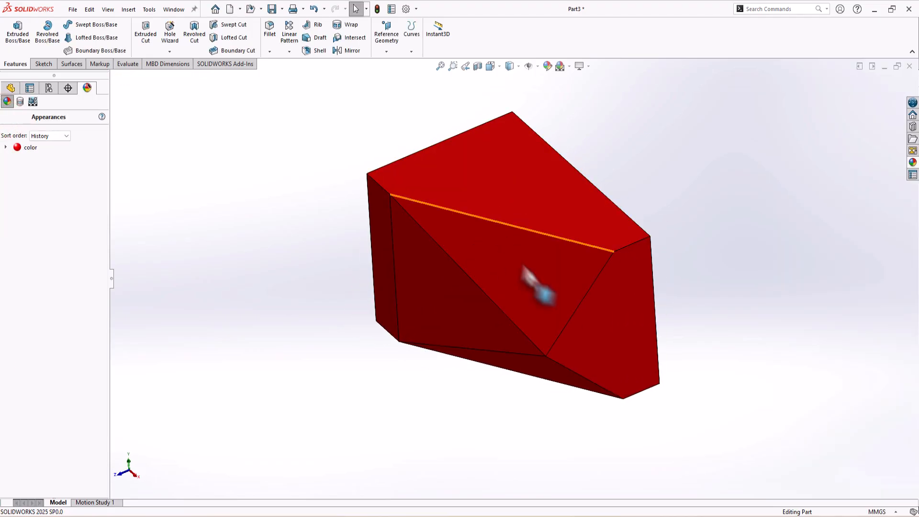
scroll(538, 287, "up", 5)
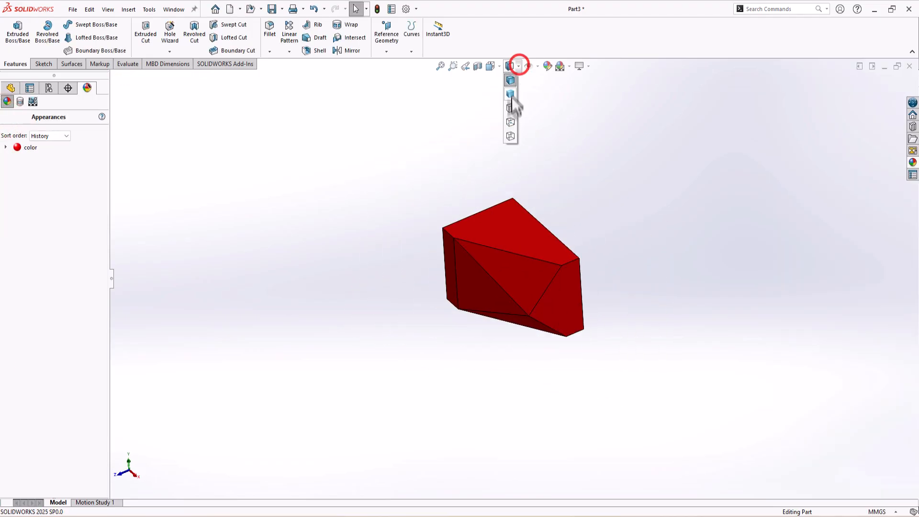
left_click(509, 111)
left_click(519, 67)
left_click(511, 135)
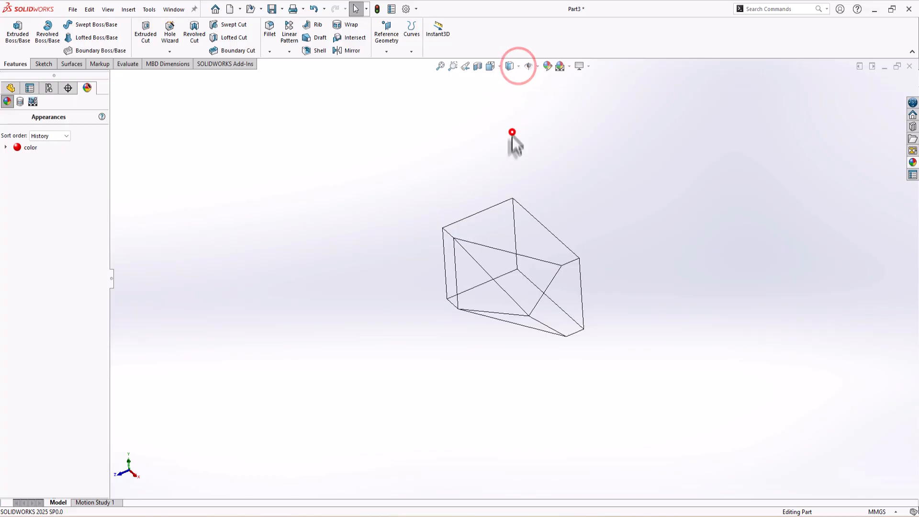
- Compare the model's Front view with the Lesson 16 drawing in solidworks-exer.pdf, and return to SOLIDWORKS
key("space")
left_click(324, 350)
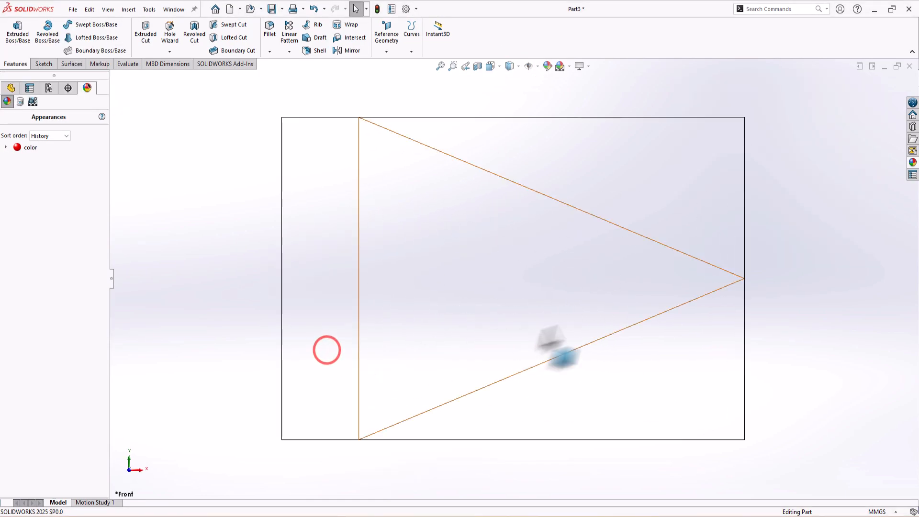
left_click(555, 513)
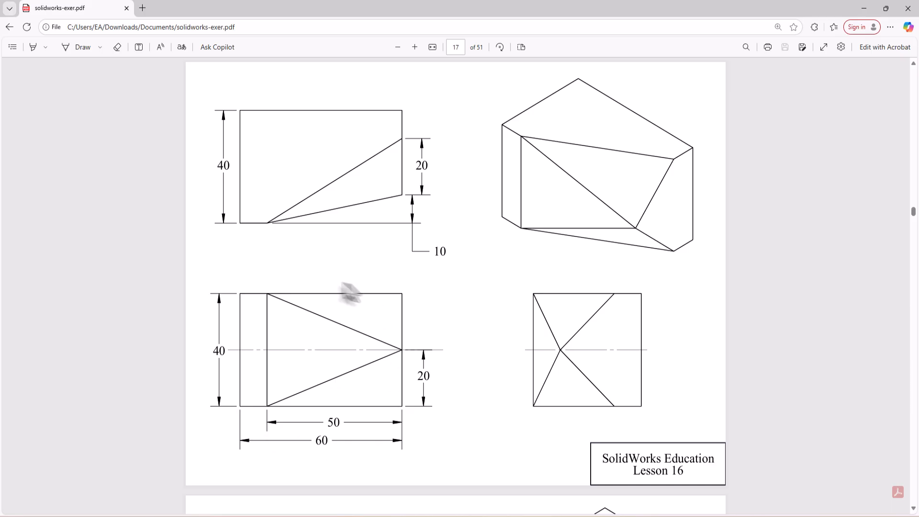
left_click(580, 514)
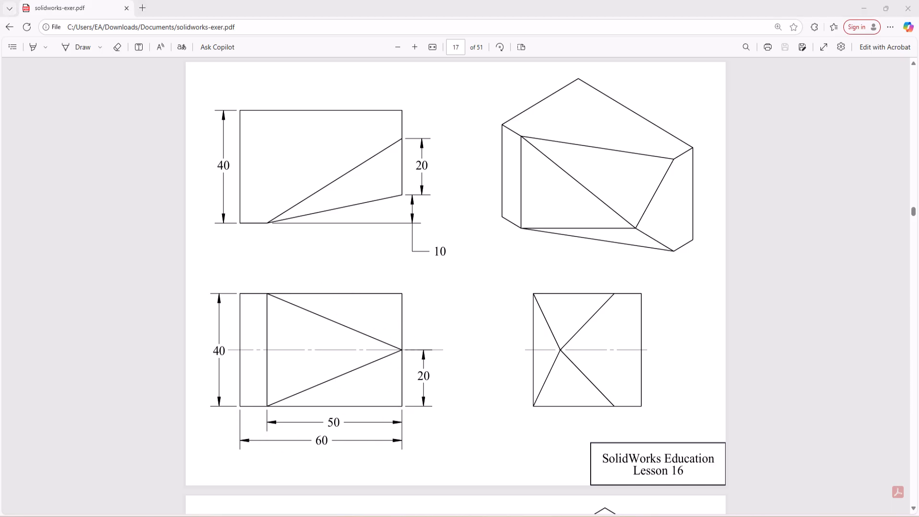
- Orient the wireframe model to look straight down on its top face and check the outline of the cuts
middle_click_drag(471, 223, 436, 321)
key("space")
left_click(386, 252)
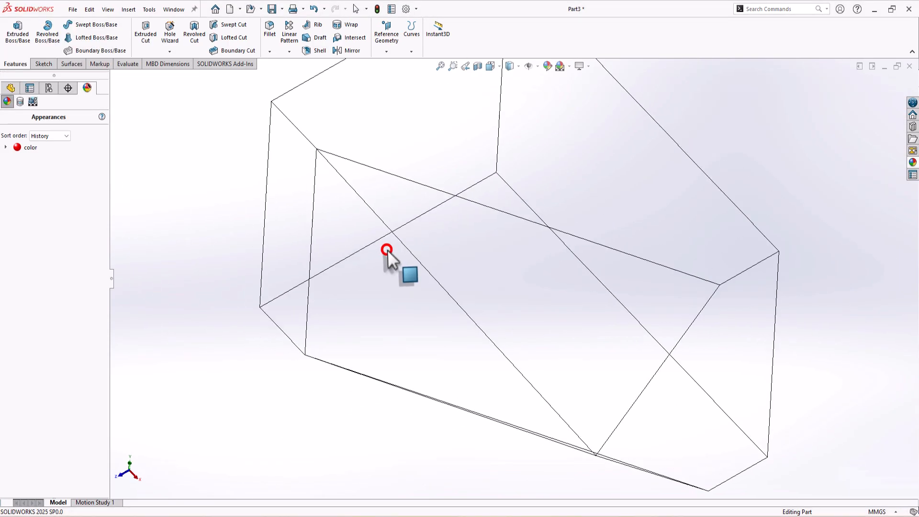
left_click(742, 269)
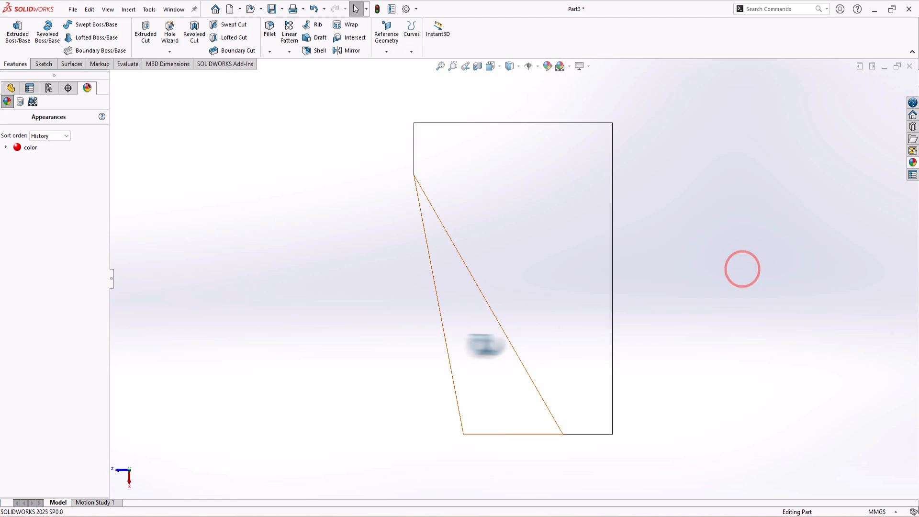
- Orient the model to the Top view, compare it with the Lesson 16 drawing in solidworks-exer.pdf, and return to SOLIDWORKS
mouse_move(486, 345)
middle_mouse_down()
mouse_move(499, 448)
mouse_move(520, 364)
mouse_move(500, 369)
middle_mouse_up()
key("space")
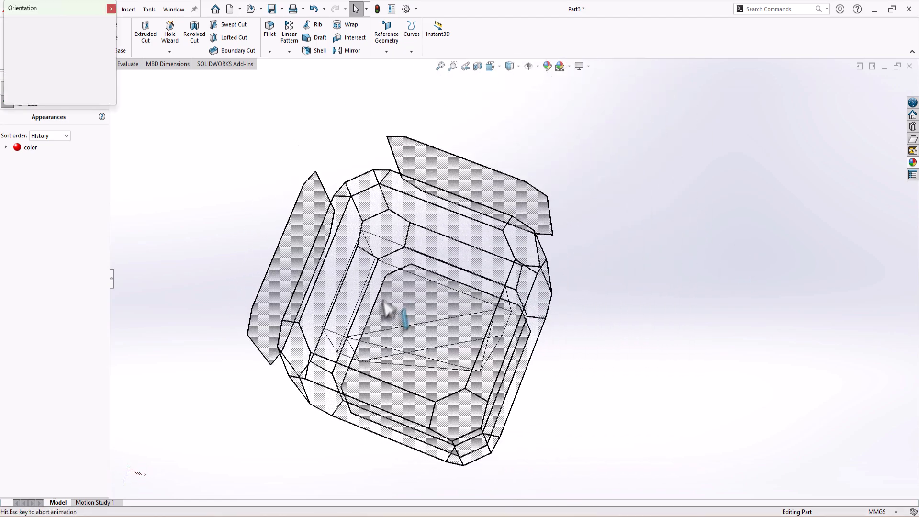
left_click(395, 314)
left_click(764, 291)
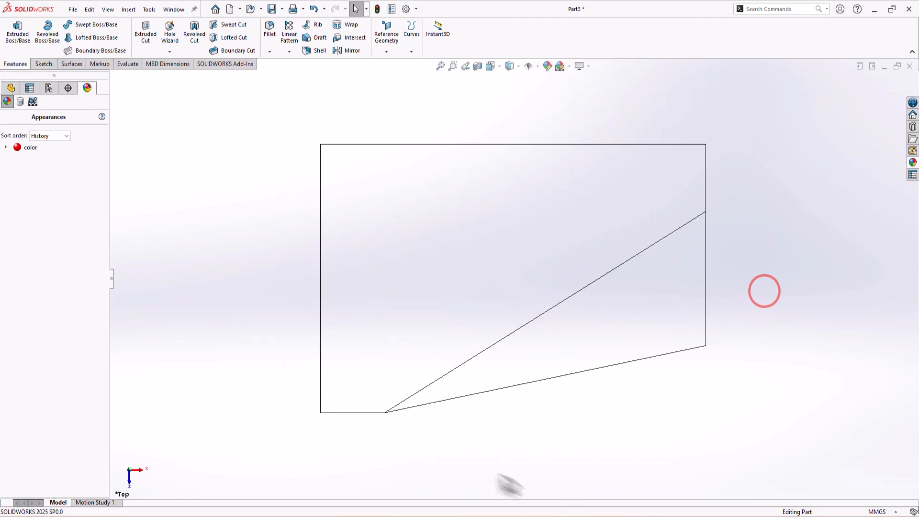
key("alt+Tab")
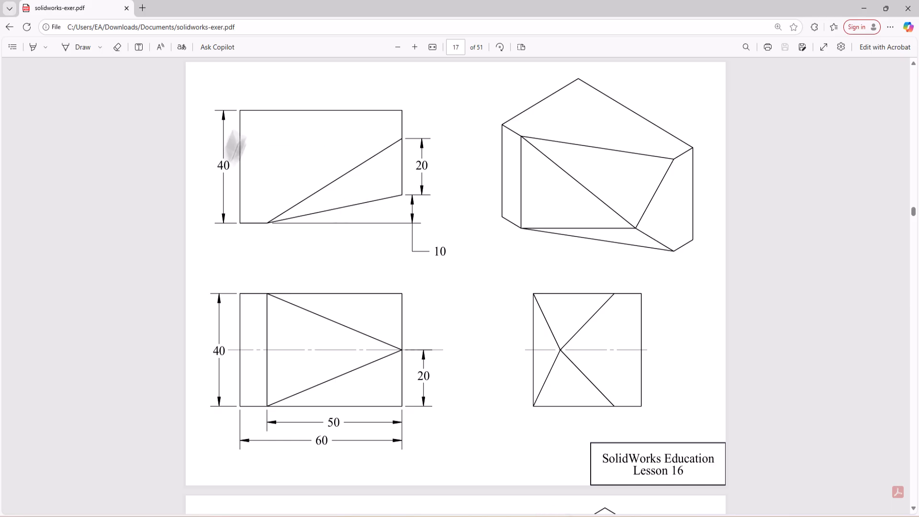
key("alt+Tab")
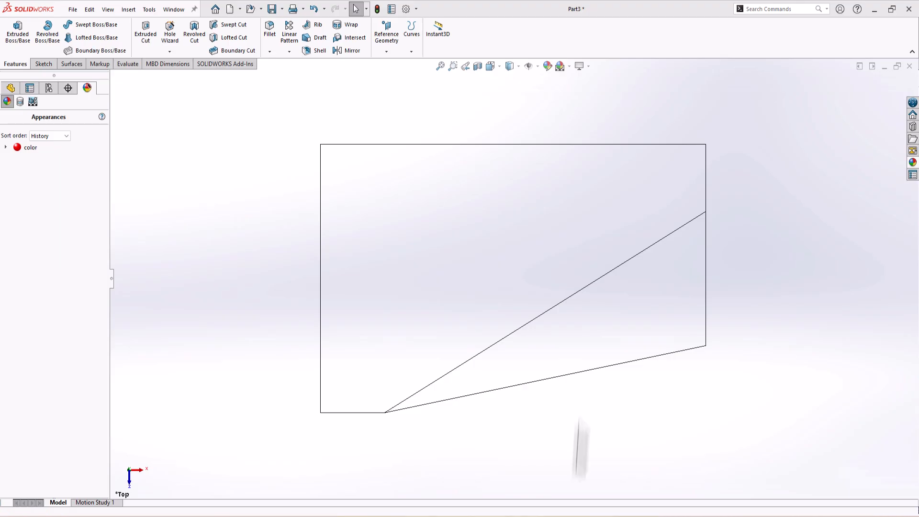
- Orient the model to the Right view and compare it with the side view of the Lesson 16 drawing
middle_click_drag(580, 448, 498, 148)
key("space")
left_click(374, 363)
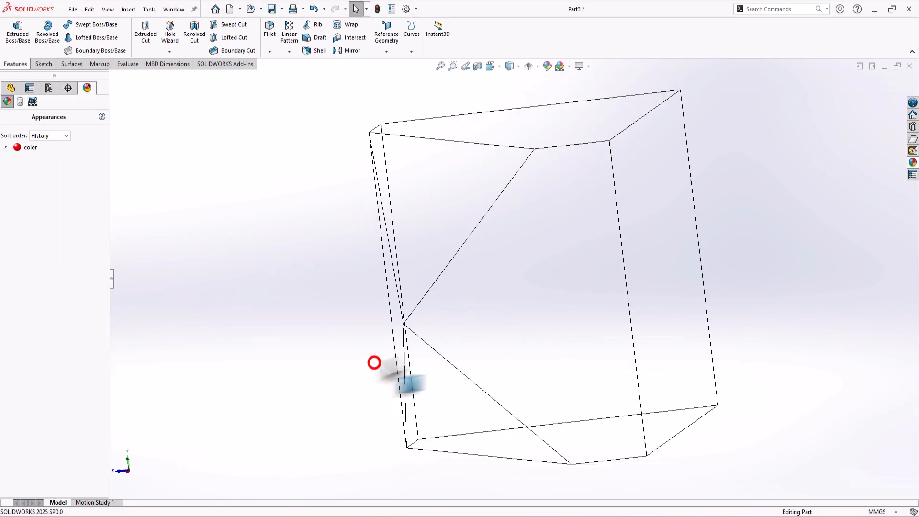
left_click(244, 192)
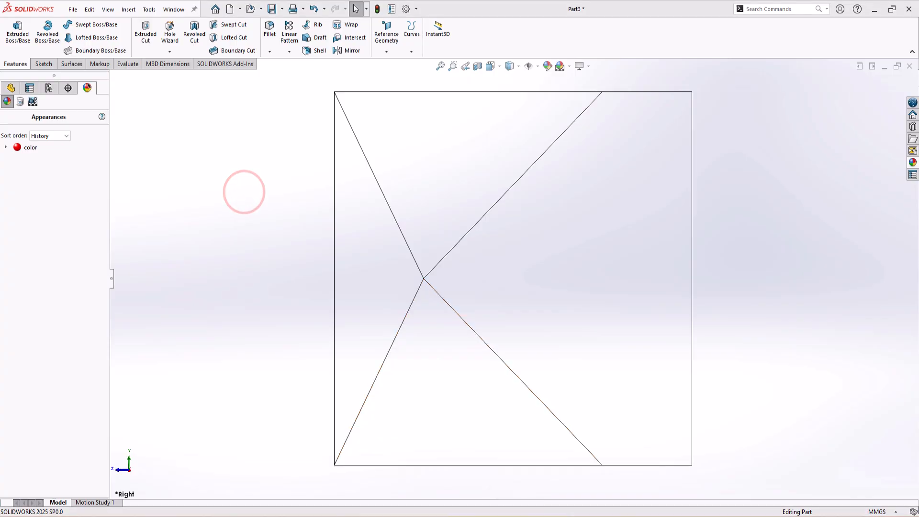
left_click(555, 515)
left_click(556, 514)
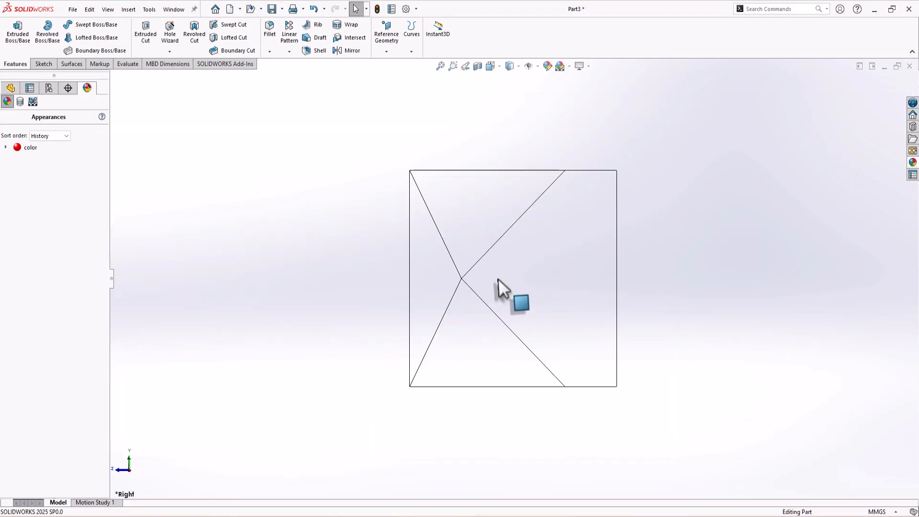
- Orient the wireframe model to the Isometric view to check its overall shape
middle_click_drag(498, 279, 522, 283)
left_click(516, 68)
left_click(497, 67)
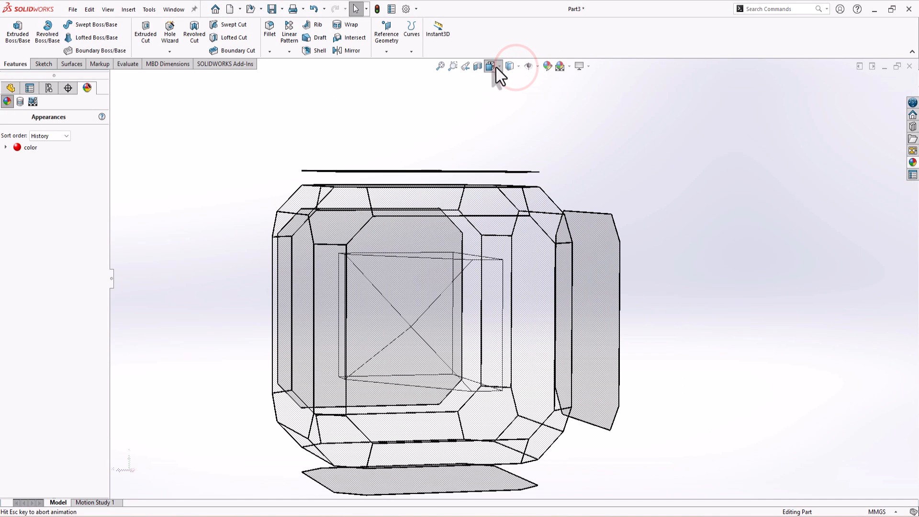
left_click(545, 94)
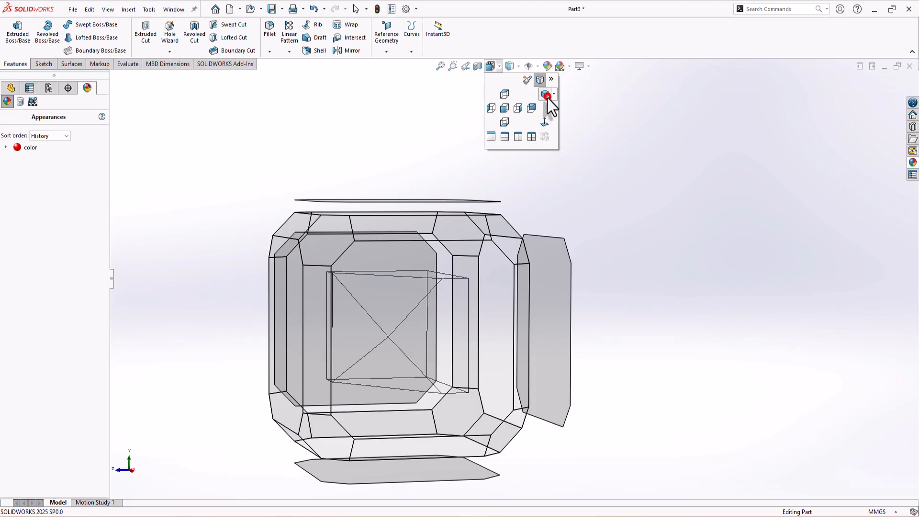
left_click(723, 211)
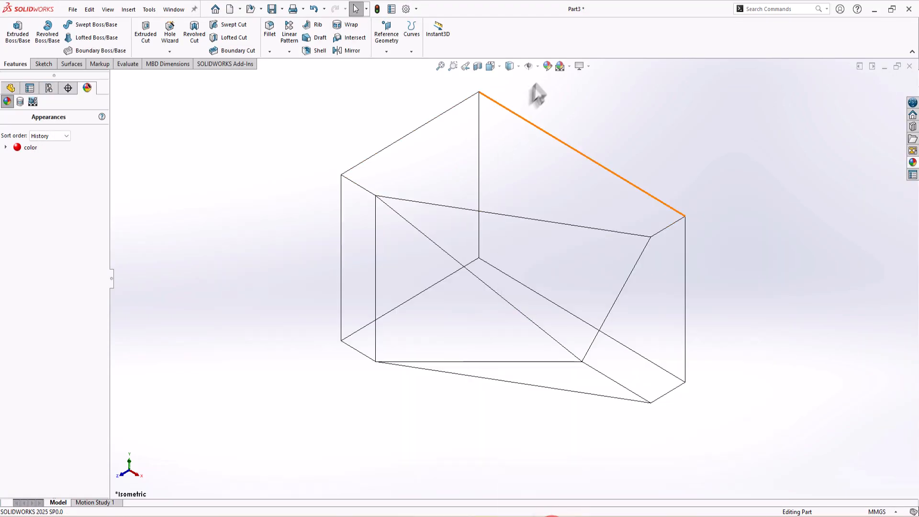
- Change the model's display style to Shaded With Edges so the red part shows as a solid
left_click(520, 65)
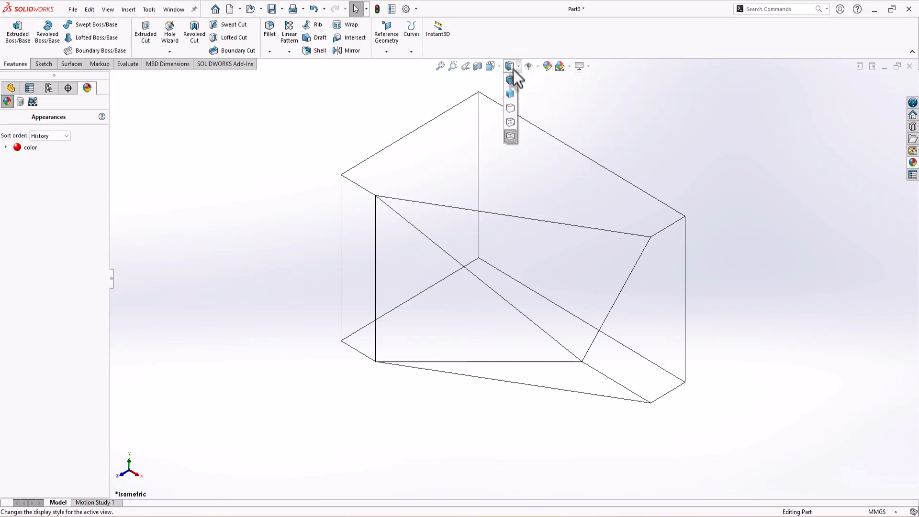
left_click(513, 75)
left_click(678, 115)
scroll(636, 197, "up", 2)
scroll(537, 191, "down", 2)
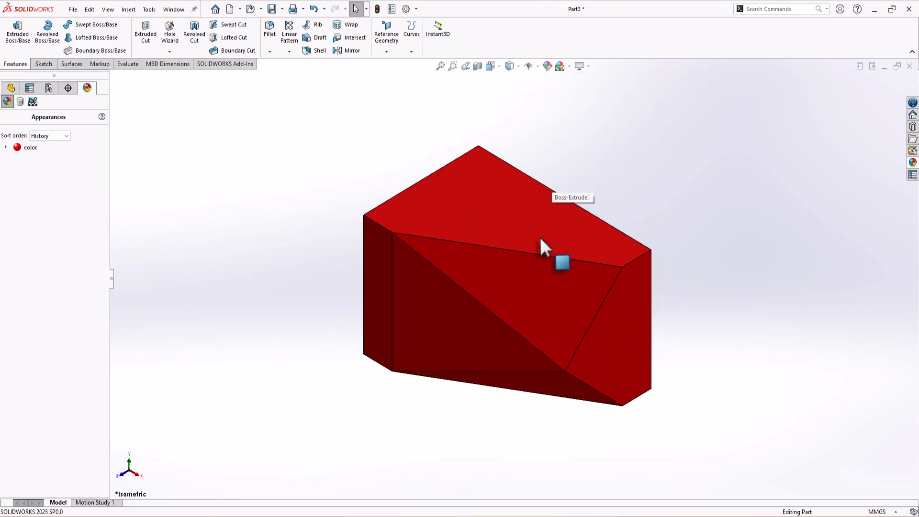